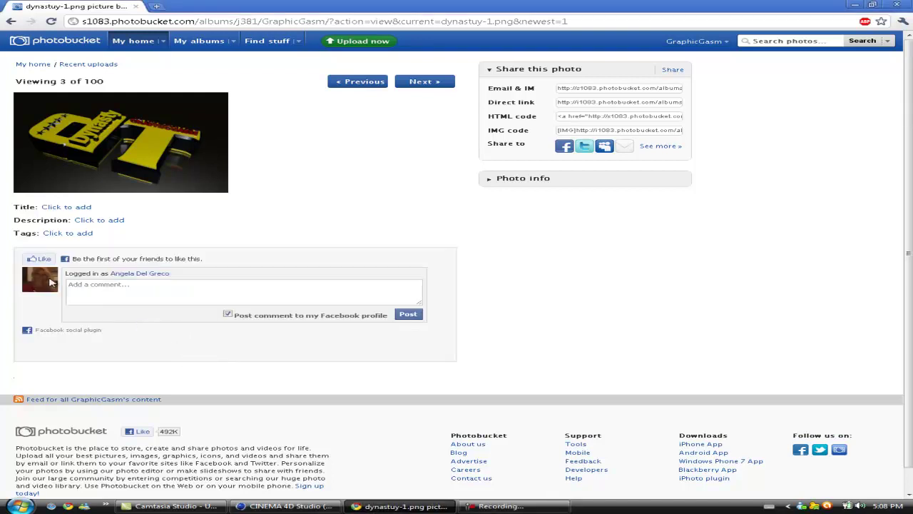
pyautogui.moveTo(214, 361); pyautogui.dragTo(4, 269)
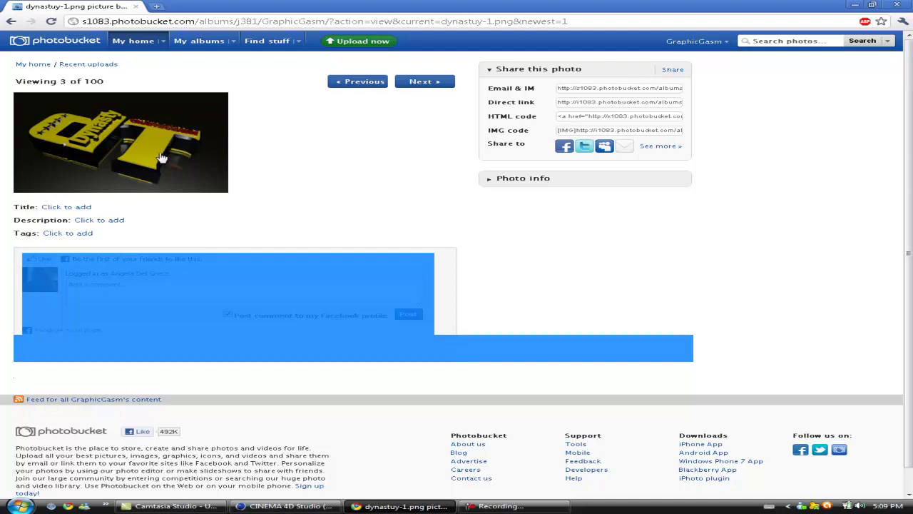
pyautogui.moveTo(132, 158)
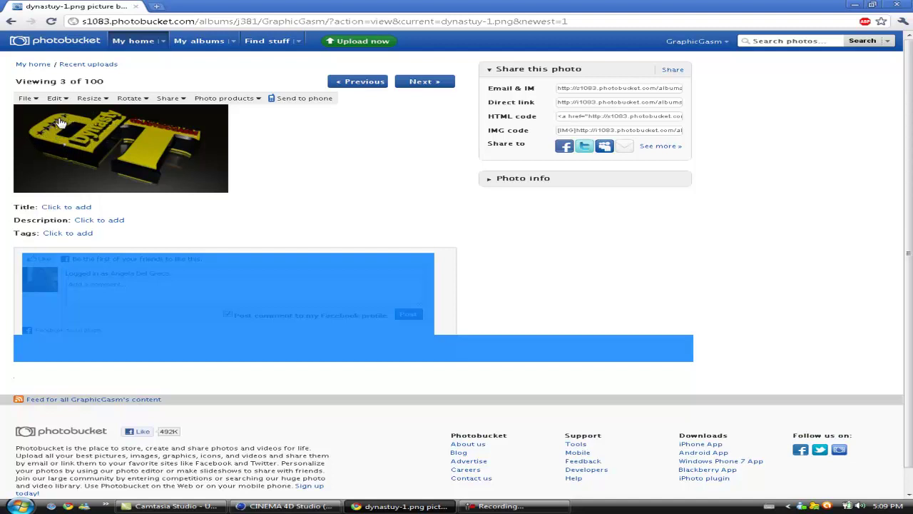
pyautogui.moveTo(38, 170)
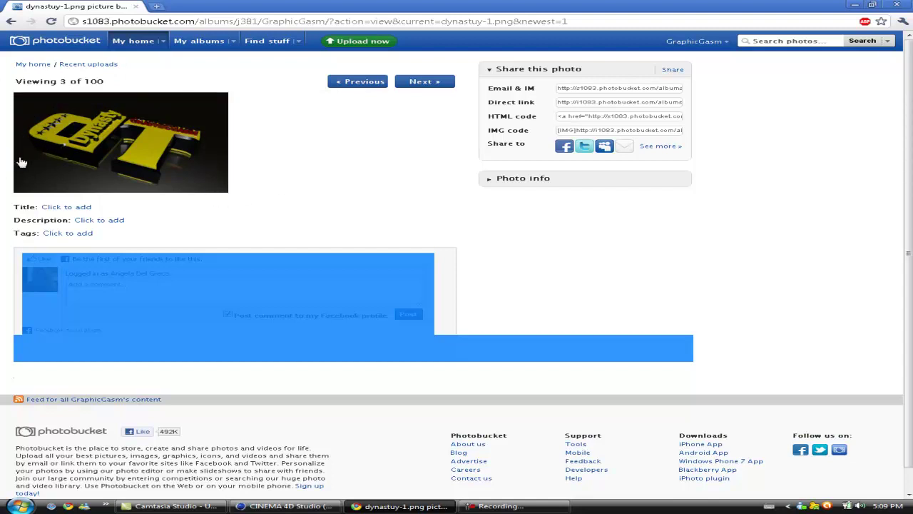
pyautogui.moveTo(28, 140)
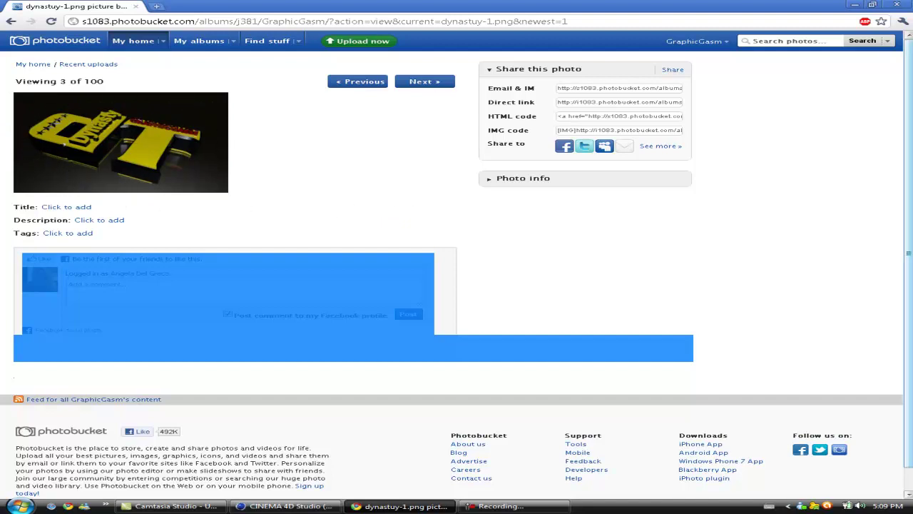
# - Switch to CINEMA 4D and close the browser window showing the reference picture
pyautogui.click(855, 5)
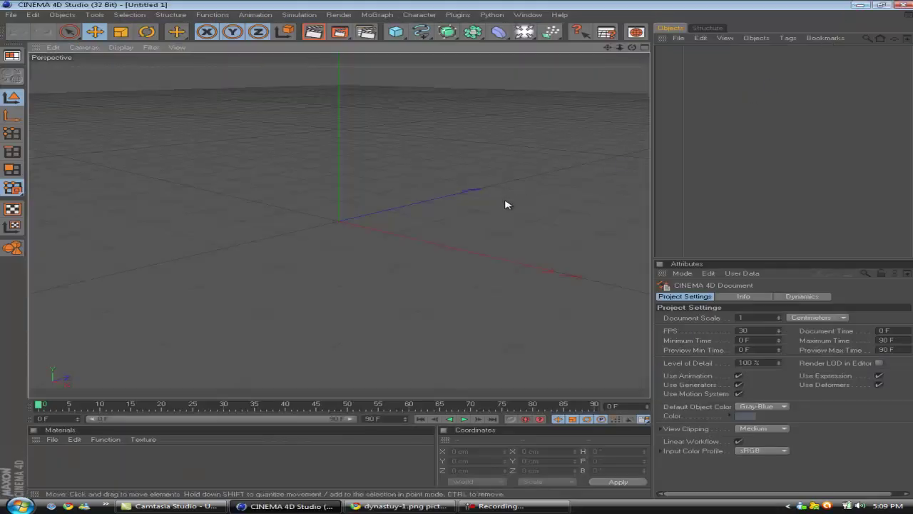
pyautogui.rightClick(401, 506)
pyautogui.click(403, 506)
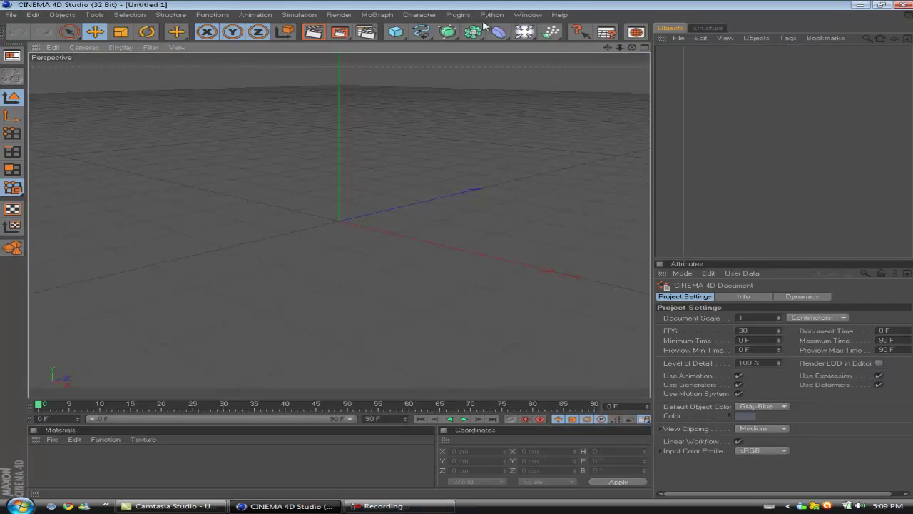
# - Add a MoText object reading "dT" and set its depth to 60
pyautogui.click(373, 14)
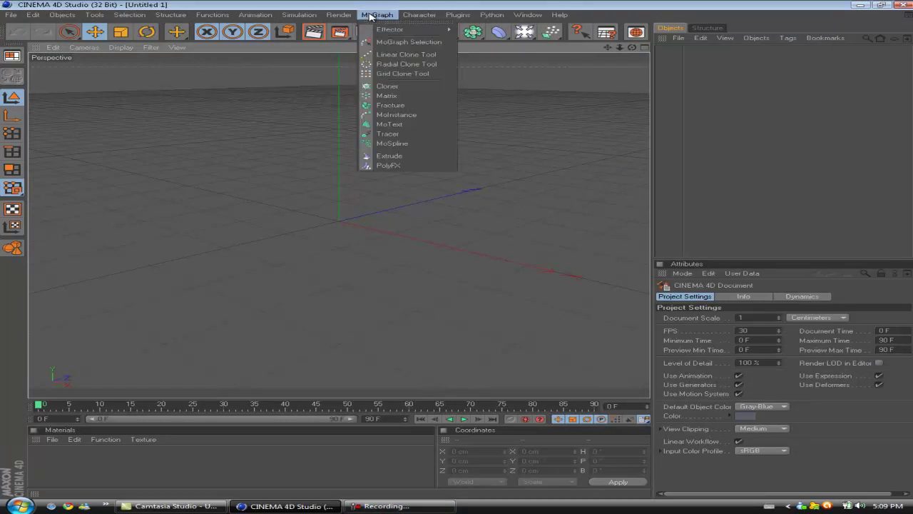
pyautogui.click(374, 125)
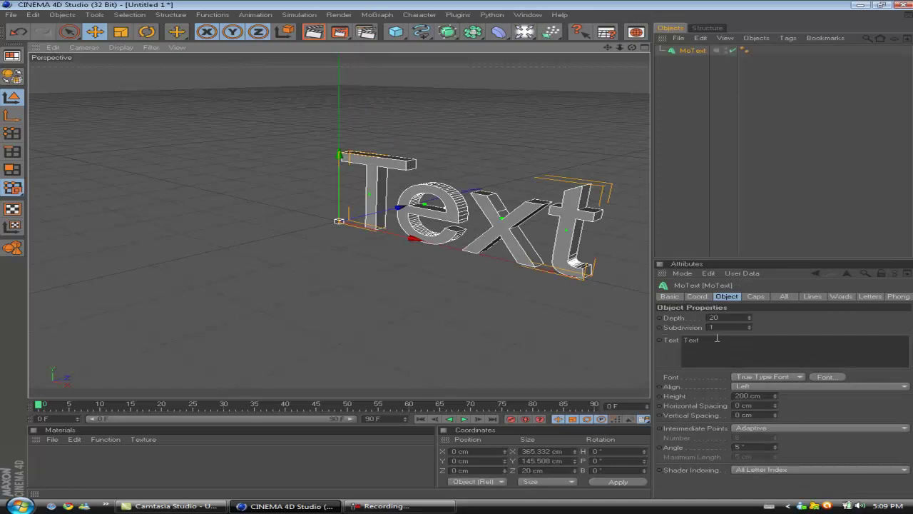
pyautogui.click(701, 341)
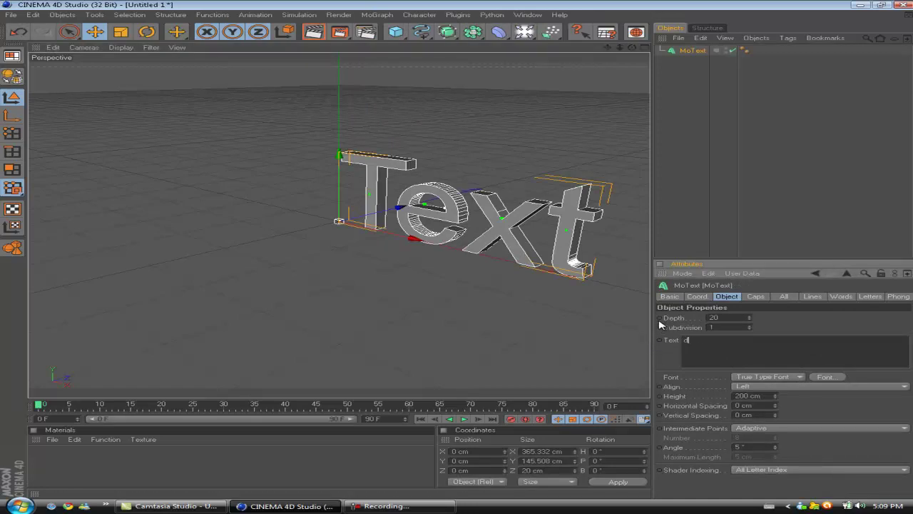
pyautogui.click(797, 318)
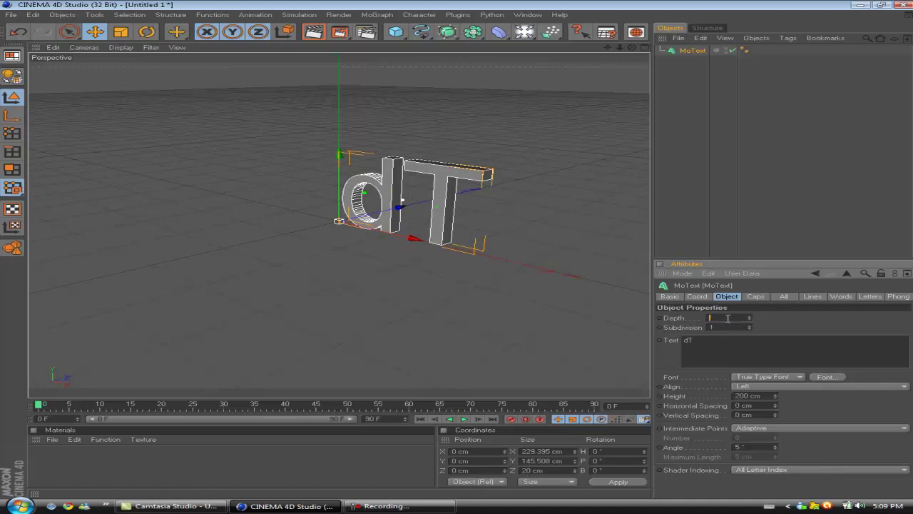
pyautogui.click(798, 319)
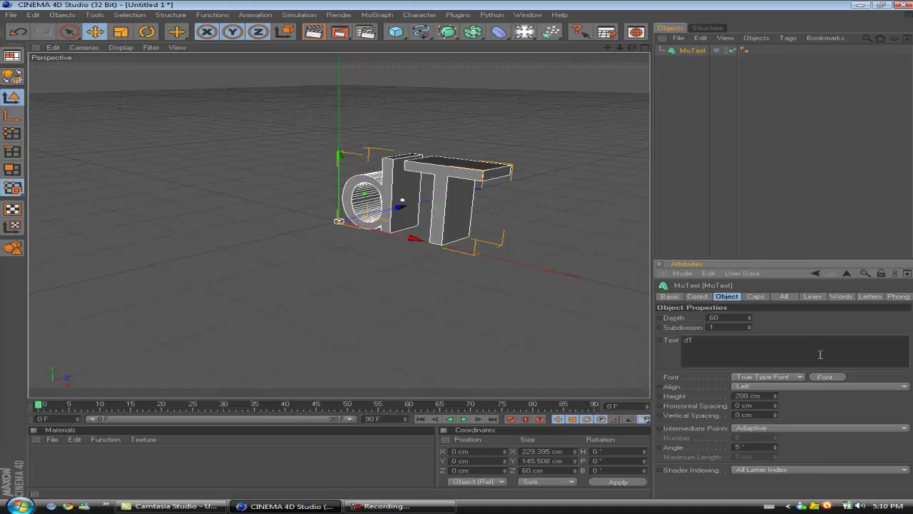
# - Change the font of the dT text to Babylon5 in Regular style
pyautogui.click(825, 376)
pyautogui.click(94, 120)
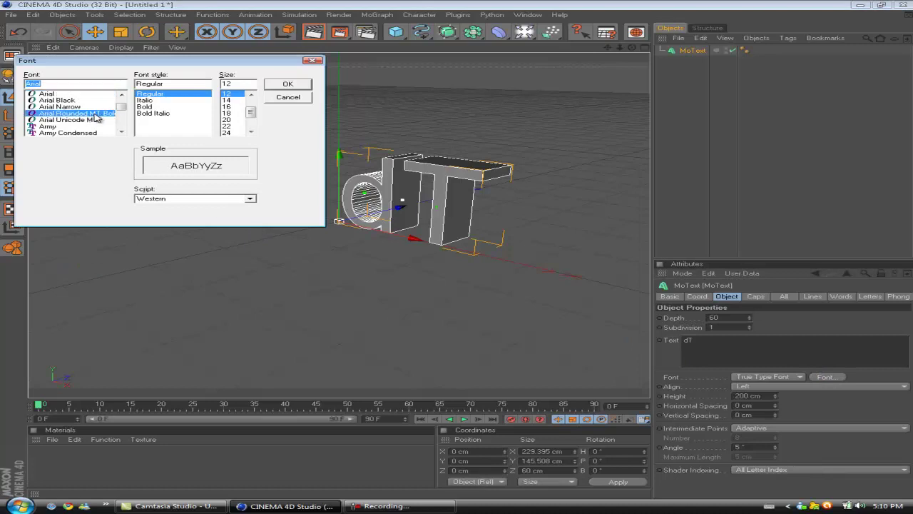
pyautogui.scroll(-1, 97, 122)
pyautogui.scroll(-5, 96, 122)
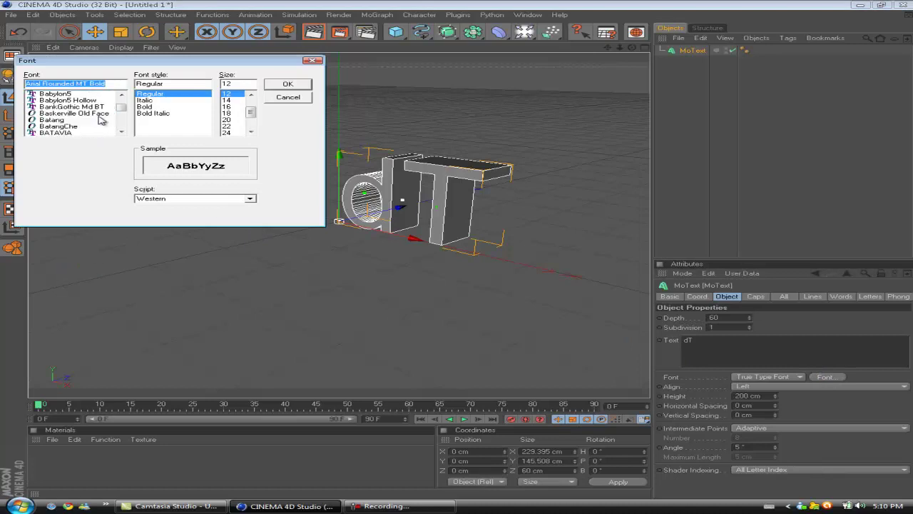
pyautogui.scroll(-1, 100, 118)
pyautogui.scroll(2, 97, 117)
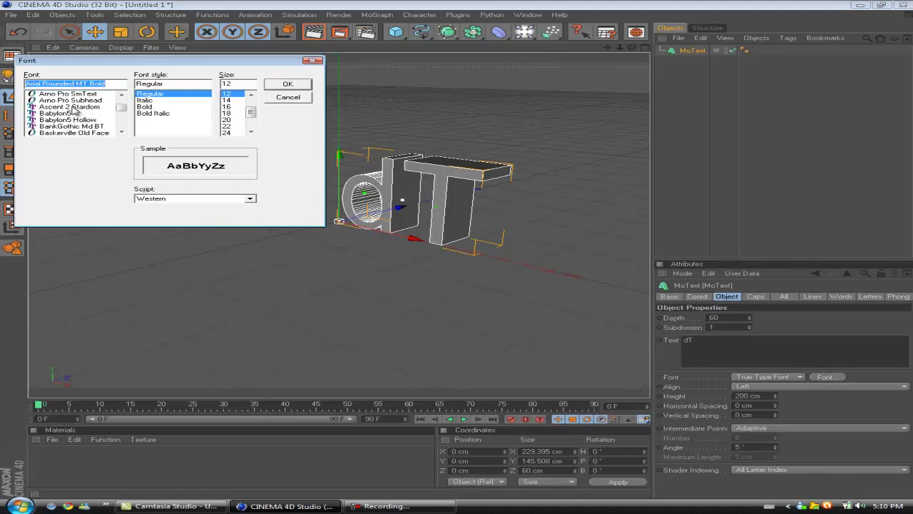
pyautogui.click(60, 114)
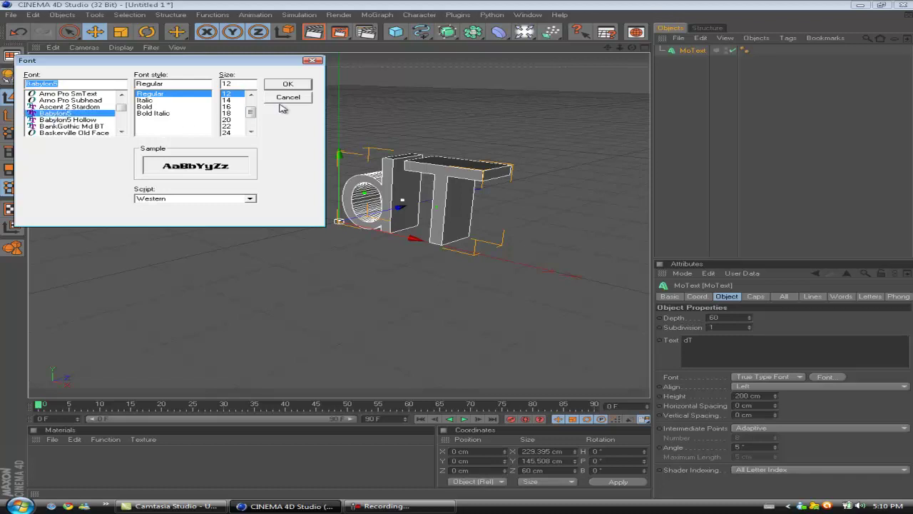
pyautogui.click(288, 85)
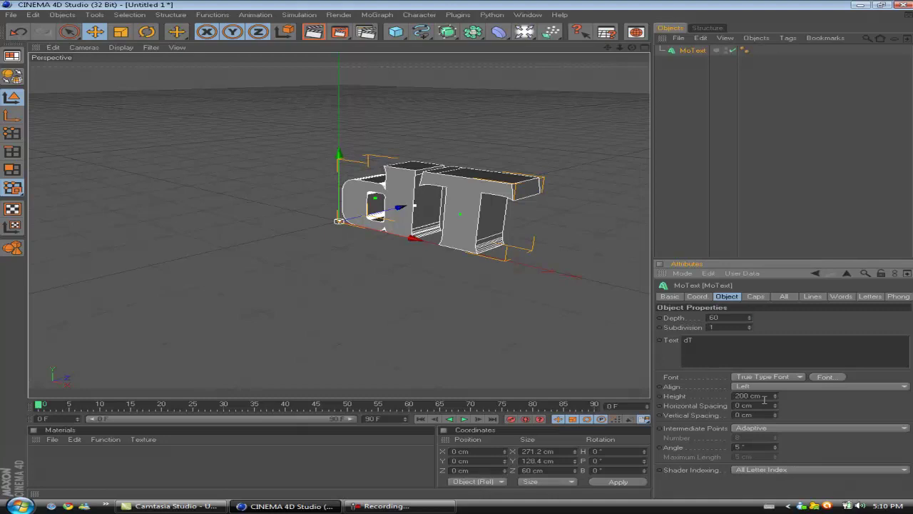
# - Lay the dT text flat with a pitch rotation of 270° and raise it to about 61.6 cm in Y
pyautogui.keyDown('alt'); pyautogui.moveTo(495, 346); pyautogui.dragTo(457, 255); pyautogui.keyUp('alt')
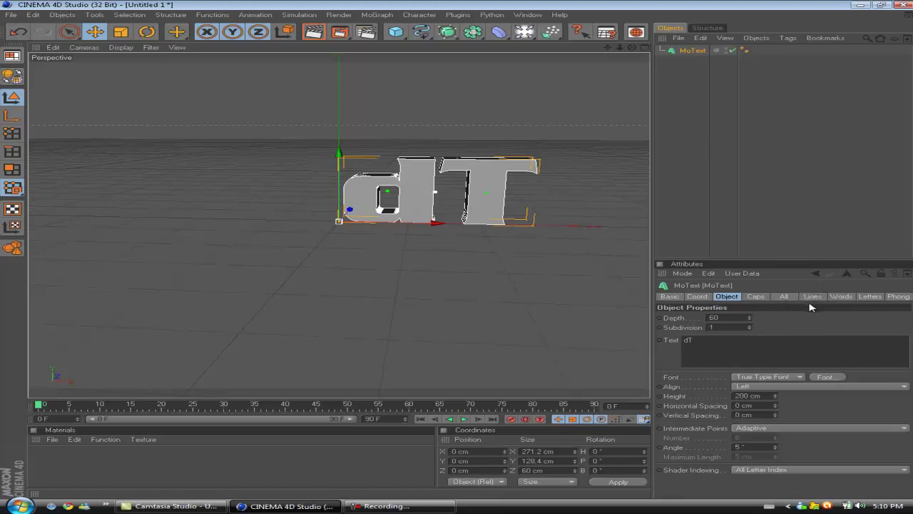
pyautogui.click(696, 296)
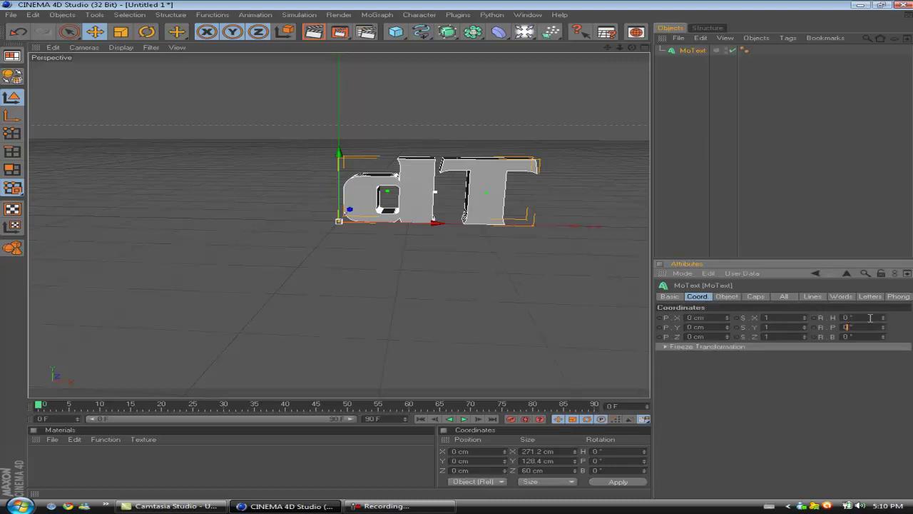
pyautogui.press('Return')
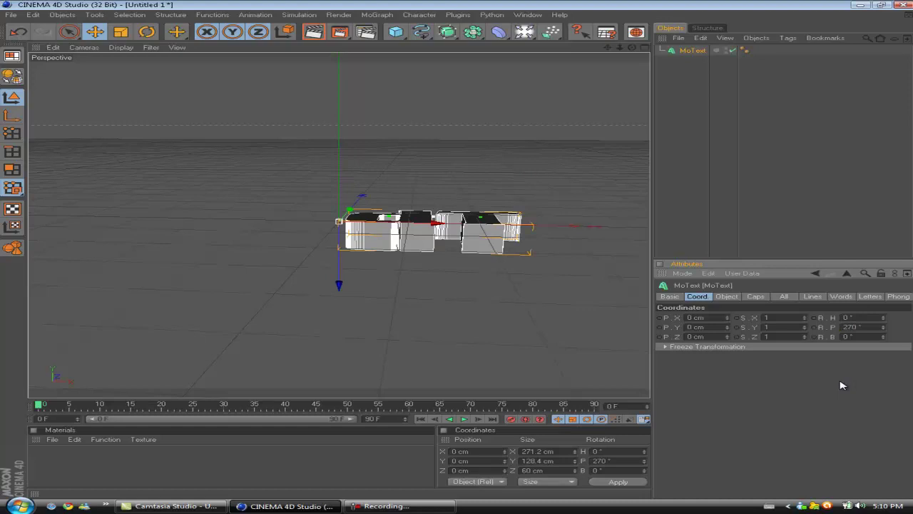
pyautogui.moveTo(340, 283); pyautogui.dragTo(465, 320)
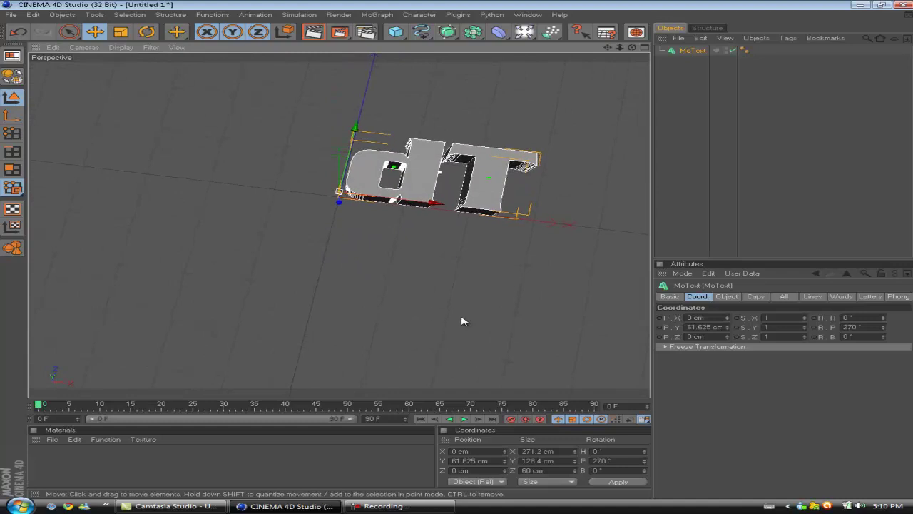
# - Set the dT text's horizontal spacing to -5 cm and vertical spacing to 1 cm
pyautogui.click(727, 296)
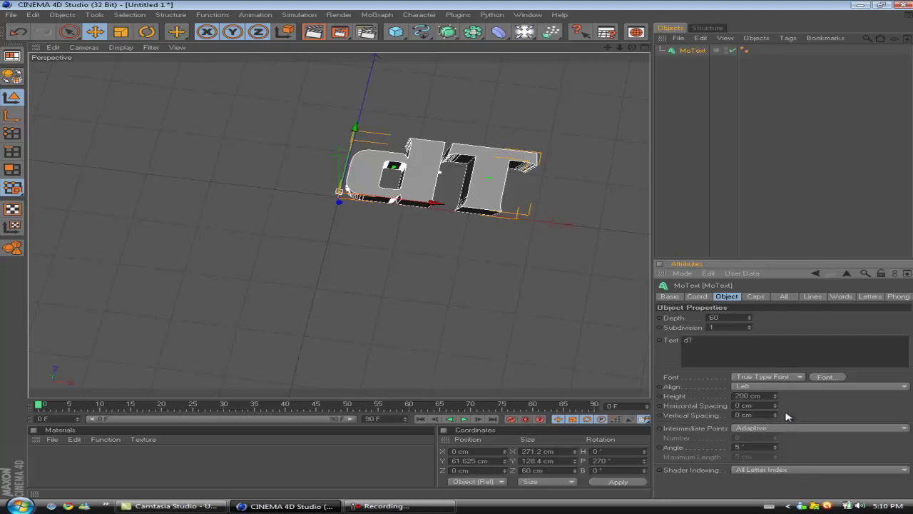
pyautogui.moveTo(777, 412); pyautogui.dragTo(779, 414)
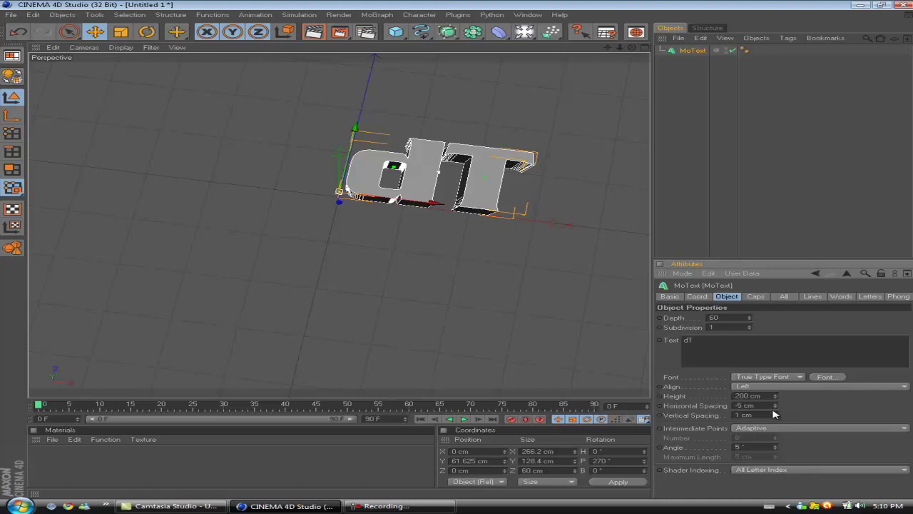
pyautogui.keyDown('alt'); pyautogui.moveTo(456, 253); pyautogui.dragTo(458, 252); pyautogui.keyUp('alt')
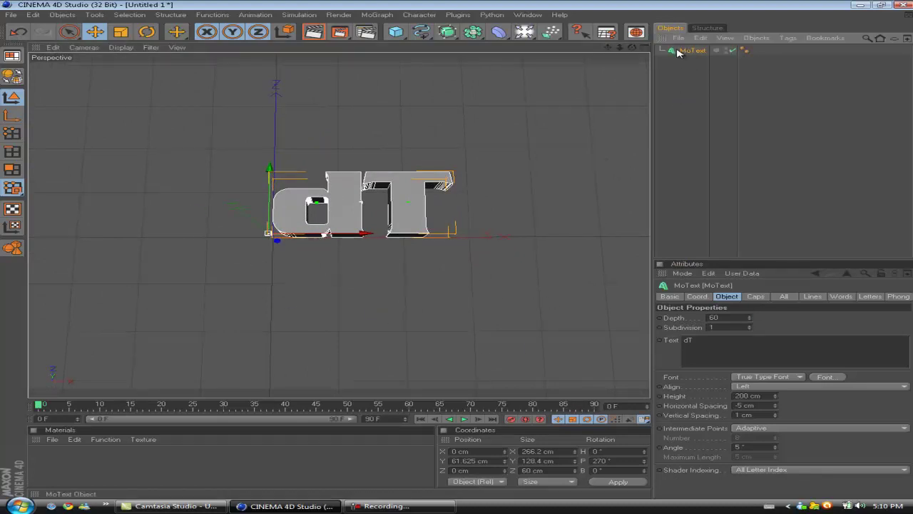
# - Duplicate the dT MoText object and set the copy's depth to 40
pyautogui.keyDown('ctrl'); pyautogui.moveTo(675, 51); pyautogui.dragTo(674, 49); pyautogui.keyUp('ctrl')
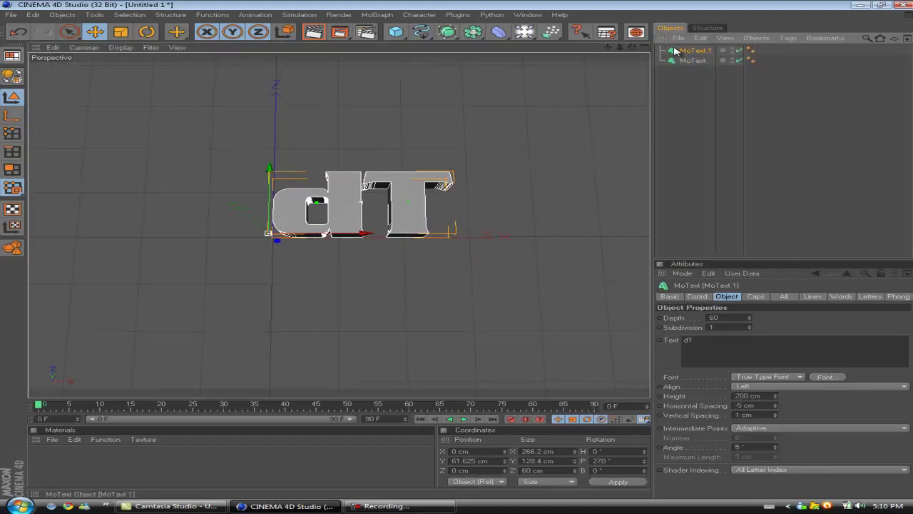
pyautogui.doubleClick(735, 318)
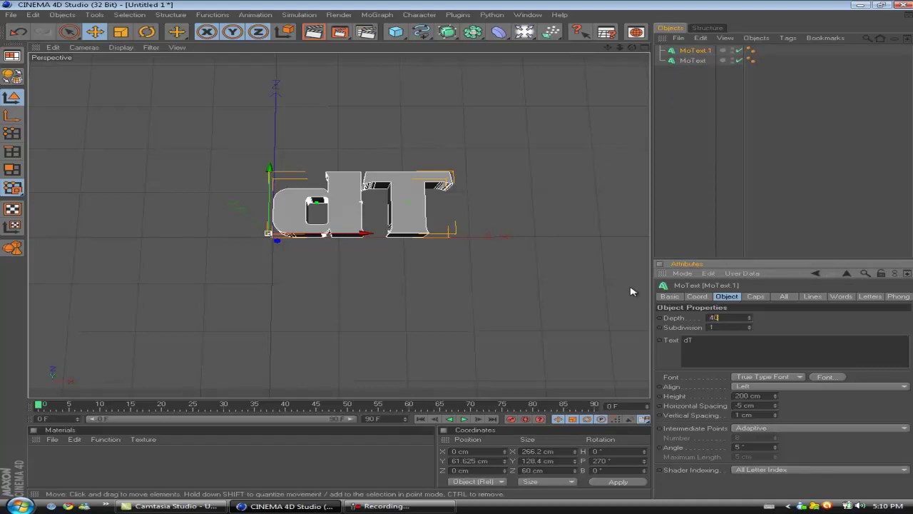
pyautogui.write('40')
pyautogui.press('Return')
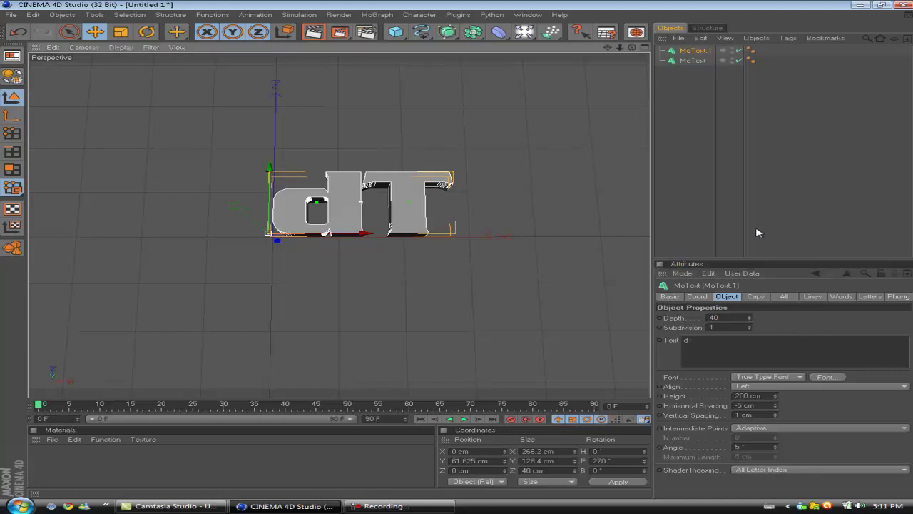
# - Set both the start and end caps of the copied dT text to Fillet Cap
pyautogui.click(755, 296)
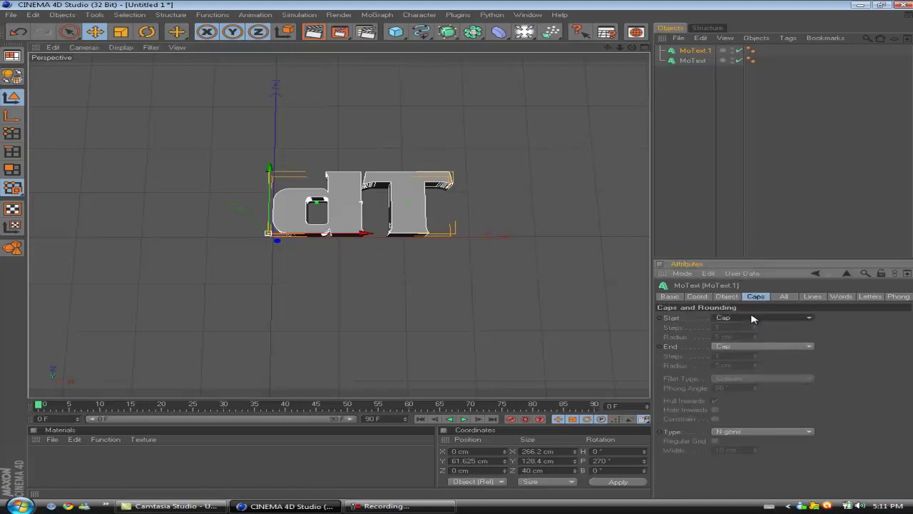
pyautogui.click(755, 319)
pyautogui.click(744, 358)
pyautogui.click(757, 346)
pyautogui.click(744, 386)
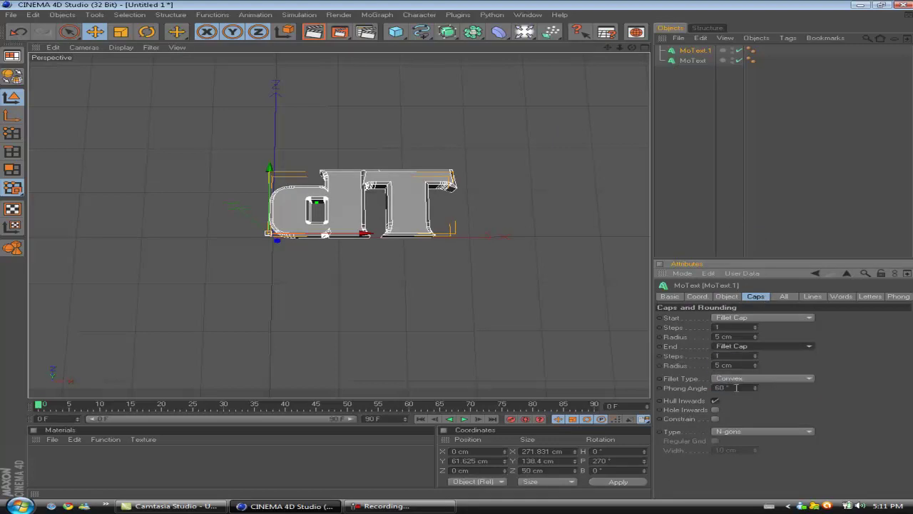
# - Lower the fillet-capped dT copy to about 52 cm in Y and deselect it
pyautogui.keyDown('alt'); pyautogui.moveTo(379, 263); pyautogui.dragTo(460, 254); pyautogui.keyUp('alt')
pyautogui.hotkey('ctrl', 'z')
pyautogui.hotkey('ctrl', 'z')
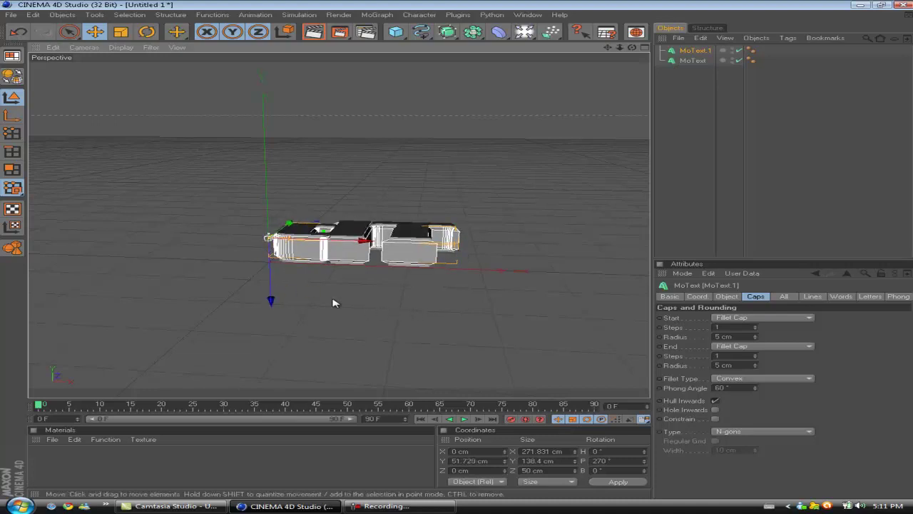
pyautogui.moveTo(268, 294); pyautogui.dragTo(270, 297)
pyautogui.keyDown('alt'); pyautogui.moveTo(462, 251); pyautogui.dragTo(460, 243); pyautogui.keyUp('alt')
pyautogui.click(859, 189)
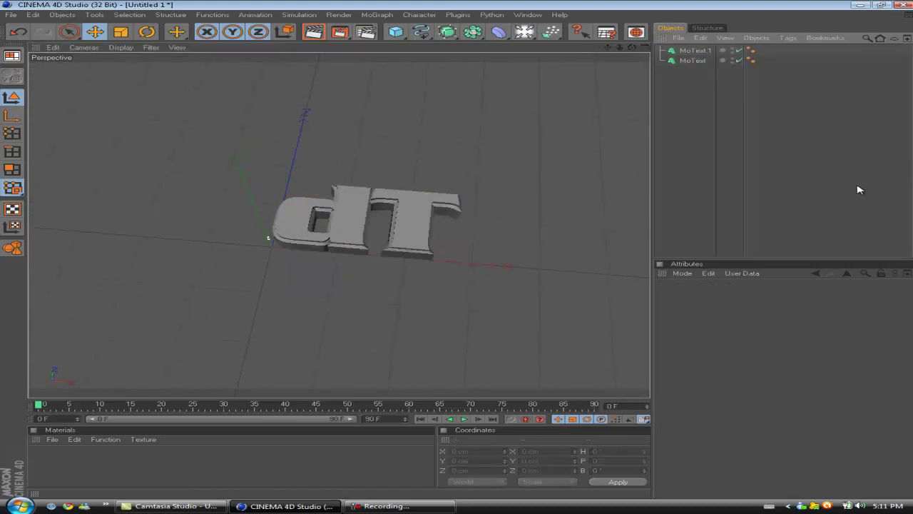
pyautogui.keyDown('alt'); pyautogui.moveTo(473, 273); pyautogui.dragTo(420, 310); pyautogui.keyUp('alt')
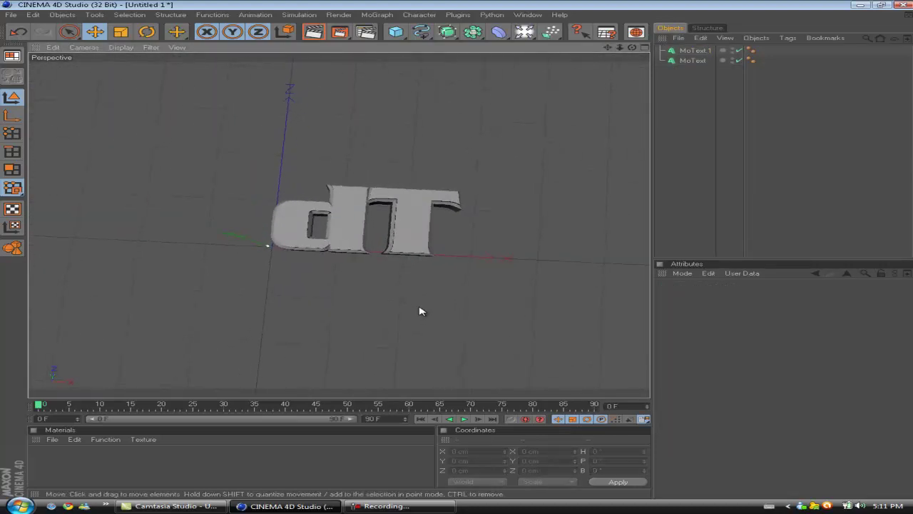
# - Add another MoText object and change its text to "Dynasty"
pyautogui.click(376, 15)
pyautogui.click(410, 124)
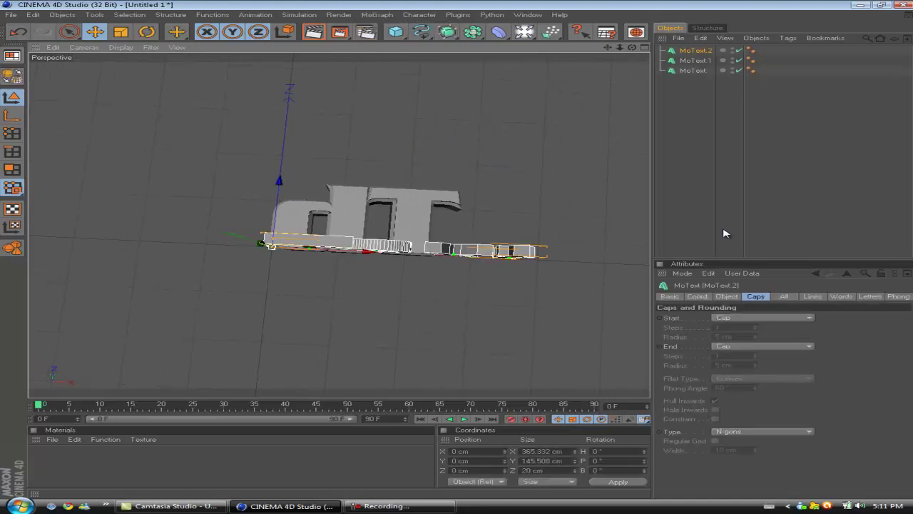
pyautogui.click(734, 297)
pyautogui.write('Dy')
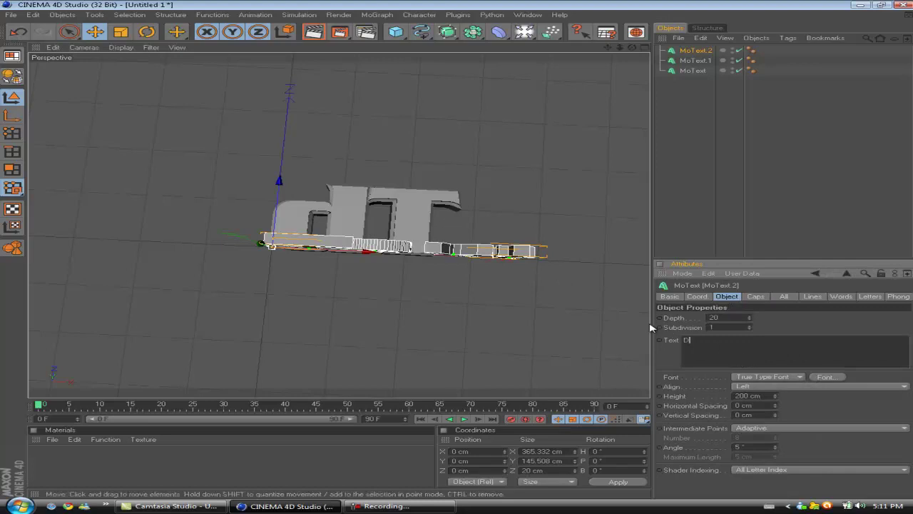
pyautogui.write('nas')
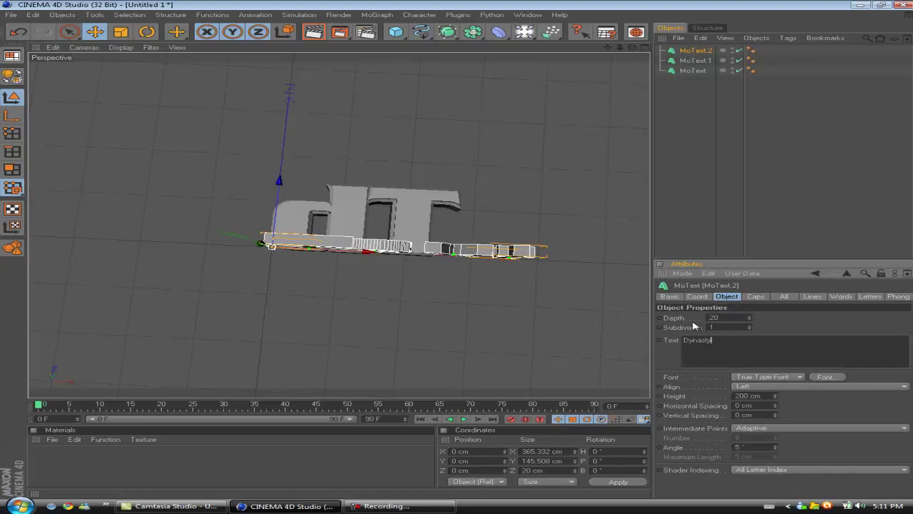
pyautogui.write('ty')
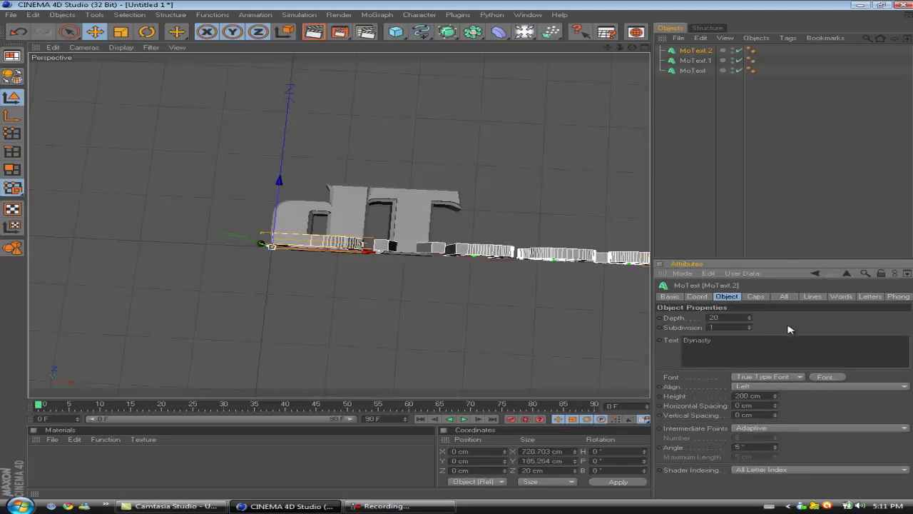
# - Change the font of the "Dynasty" text to a wide, blocky slab-style typeface
pyautogui.click(826, 376)
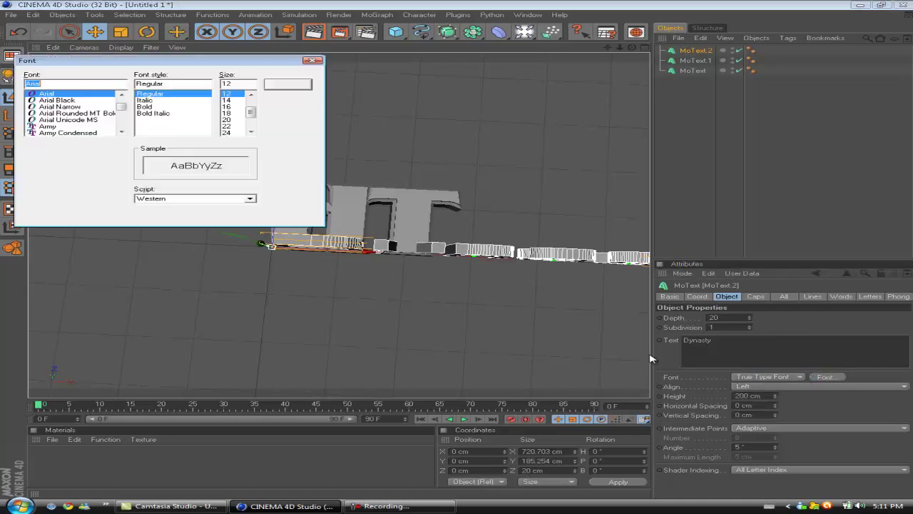
pyautogui.scroll(-8, 57, 114)
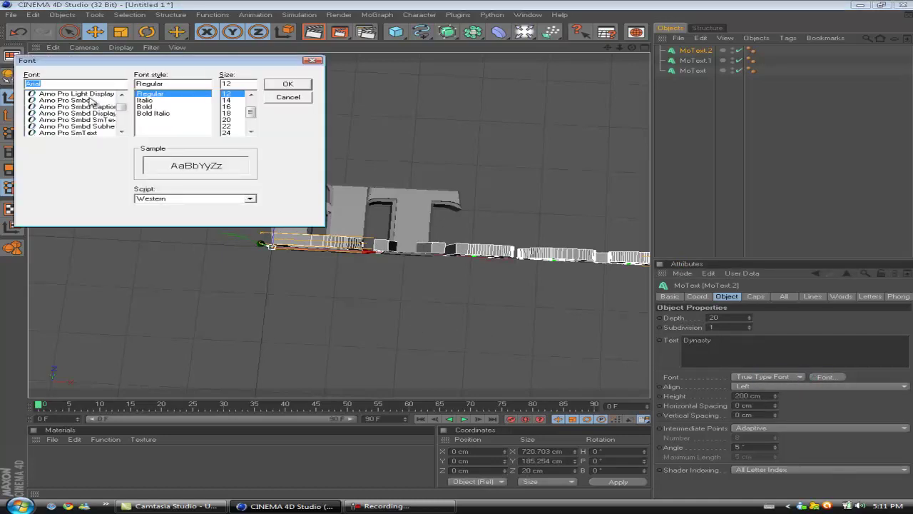
pyautogui.scroll(1, 59, 122)
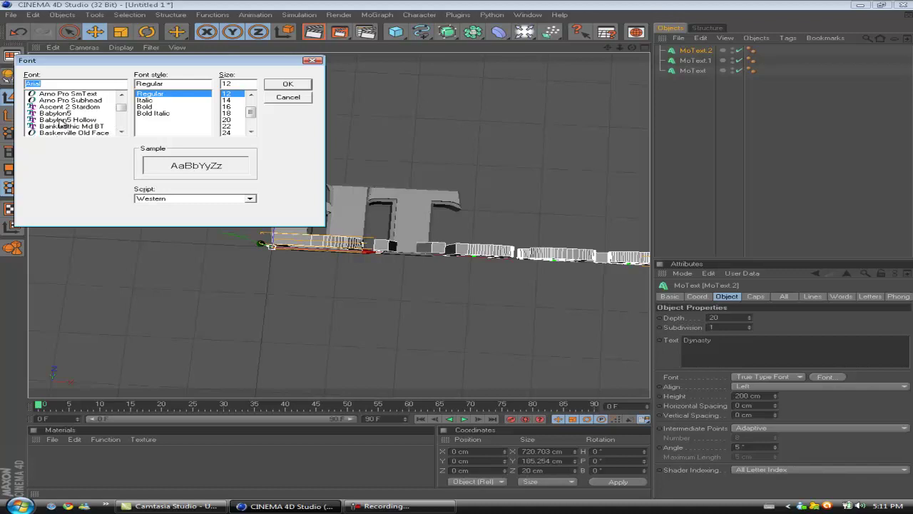
pyautogui.click(64, 123)
pyautogui.click(294, 85)
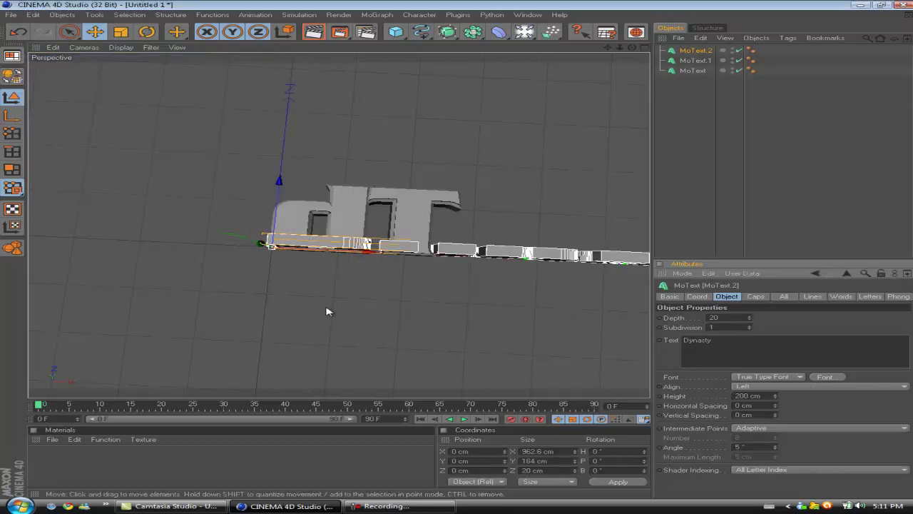
# - Scale the "Dynasty" text down uniformly to about 152 cm wide and 26 cm high
pyautogui.keyDown('alt'); pyautogui.moveTo(359, 303); pyautogui.dragTo(485, 214); pyautogui.keyUp('alt')
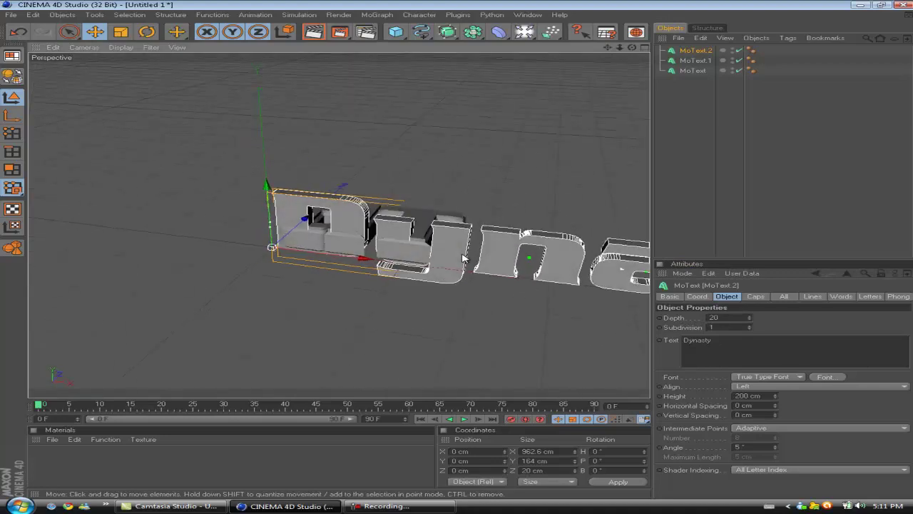
pyautogui.click(121, 32)
pyautogui.moveTo(599, 257); pyautogui.dragTo(465, 255)
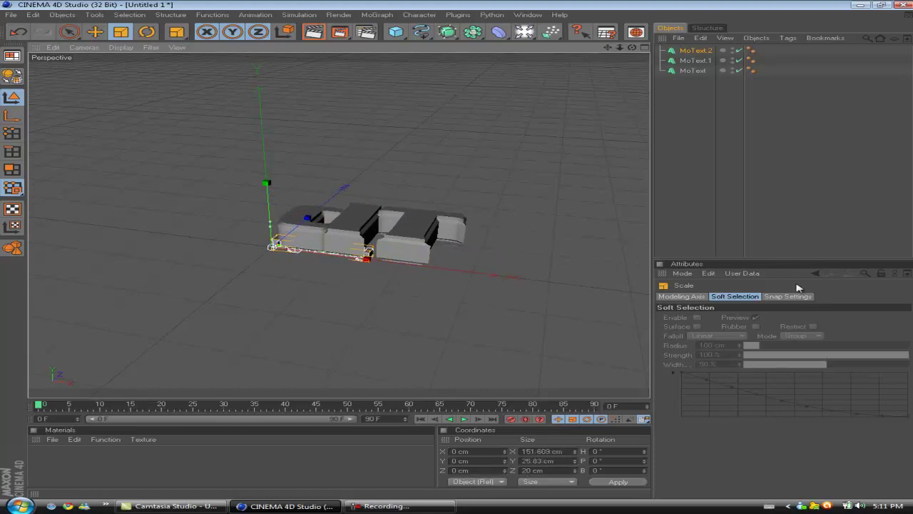
# - Set the pitch rotation of the "Dynasty" text to 270° so it lies flat, and deselect it
pyautogui.click(681, 40)
pyautogui.click(664, 105)
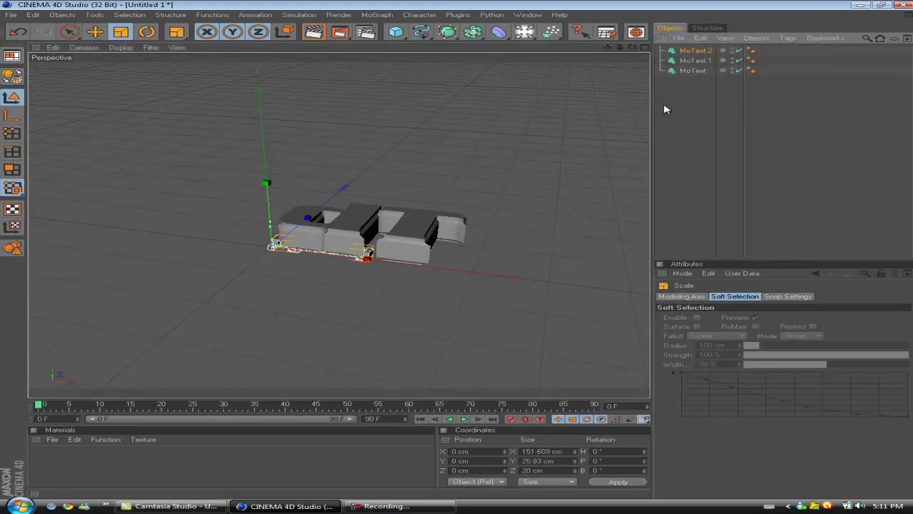
pyautogui.click(688, 52)
pyautogui.click(697, 297)
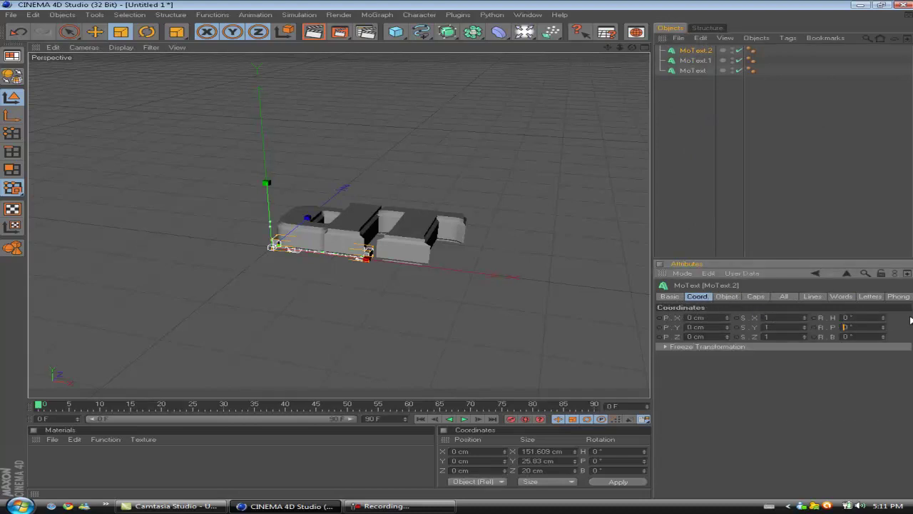
pyautogui.click(774, 221)
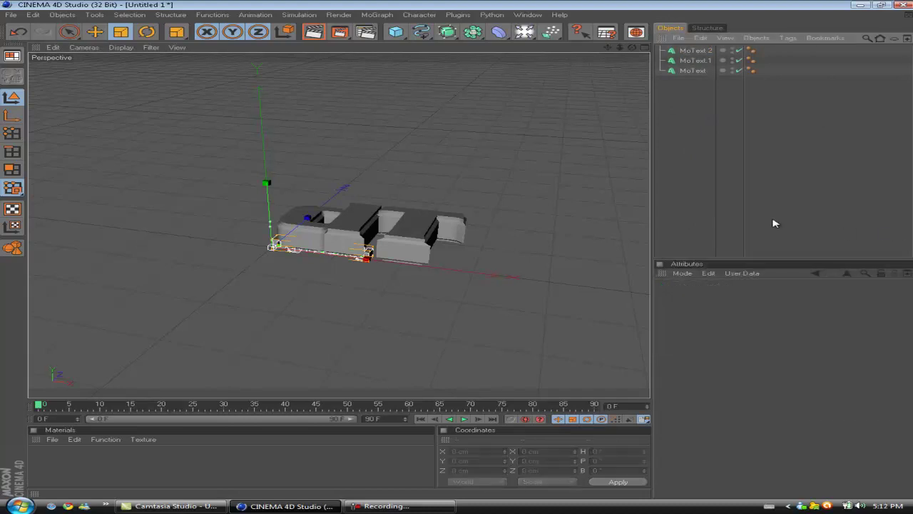
# - Raise the "Dynasty" text above the dT letters to about 96 cm in Y
pyautogui.click(695, 50)
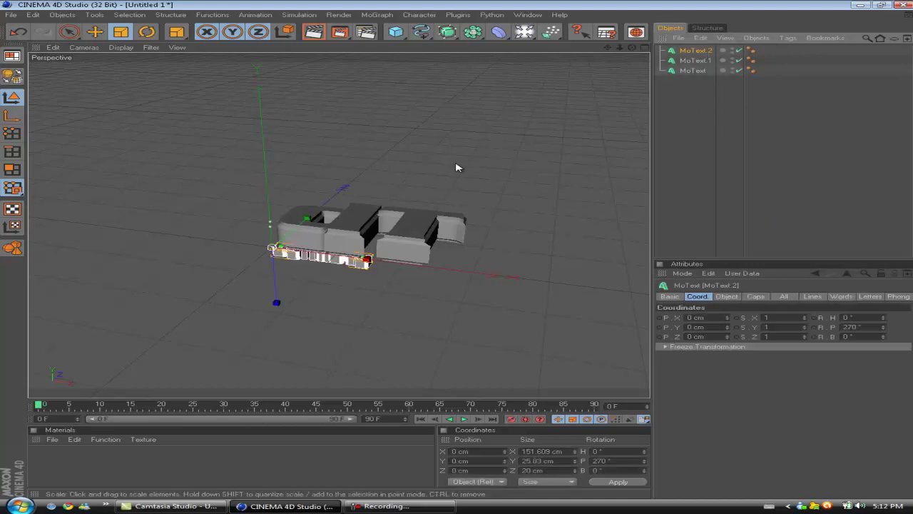
pyautogui.moveTo(273, 282); pyautogui.dragTo(457, 250)
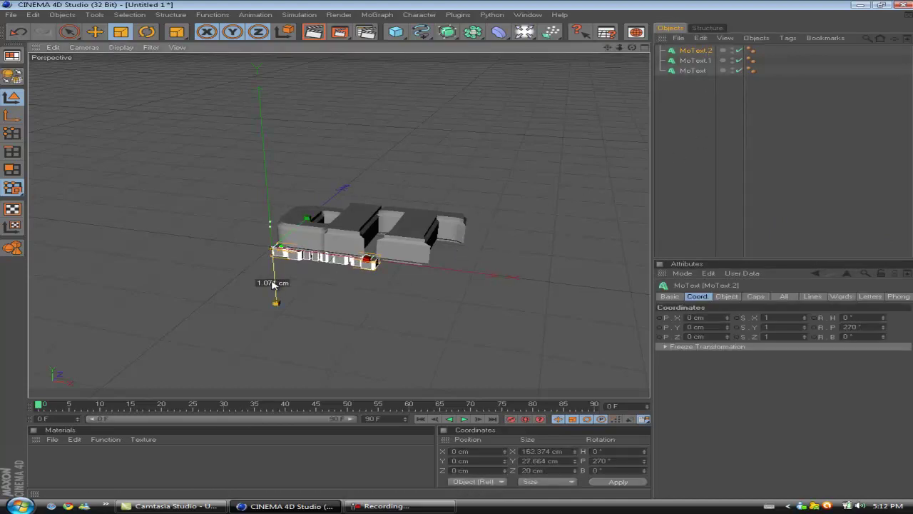
pyautogui.hotkey('ctrl', 'z')
pyautogui.moveTo(270, 275); pyautogui.dragTo(458, 253)
pyautogui.click(95, 32)
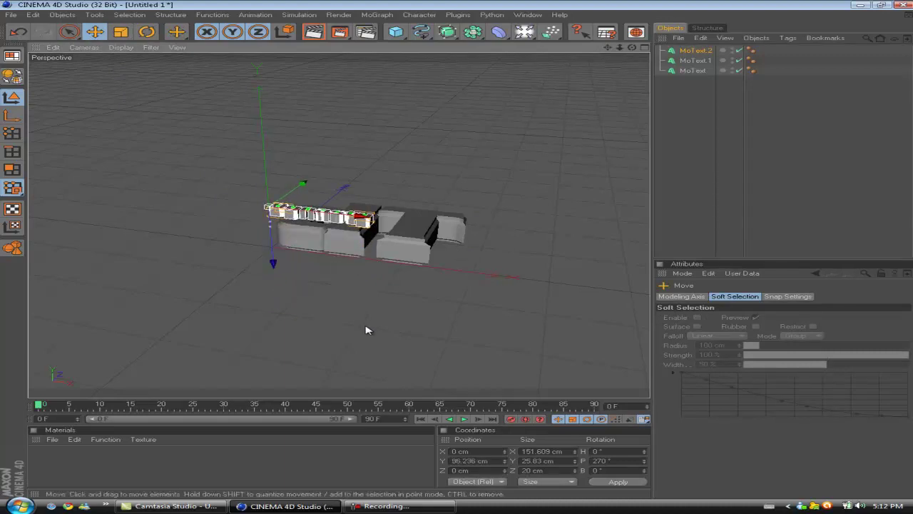
# - Set the "Dynasty" text's heading to 90° and move it over the stem of the d, about 116 cm in X
pyautogui.keyDown('alt'); pyautogui.moveTo(366, 328); pyautogui.dragTo(460, 253); pyautogui.keyUp('alt')
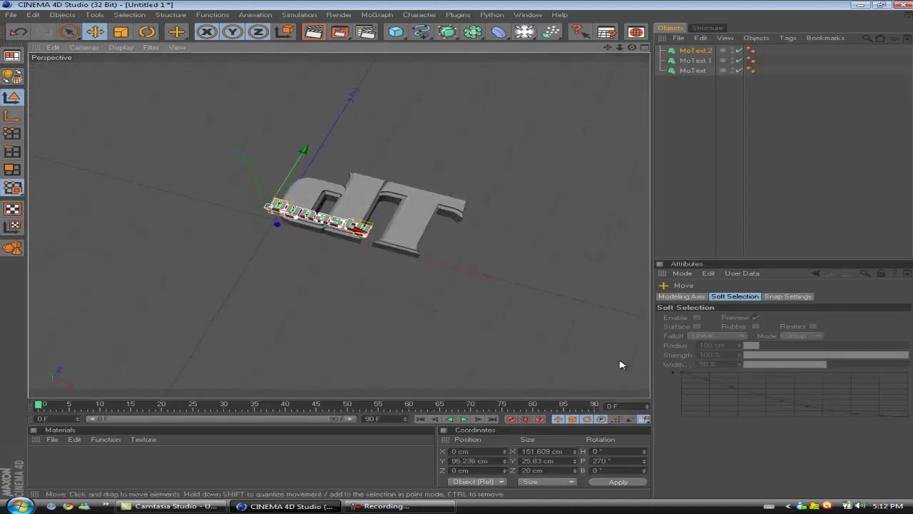
pyautogui.click(688, 50)
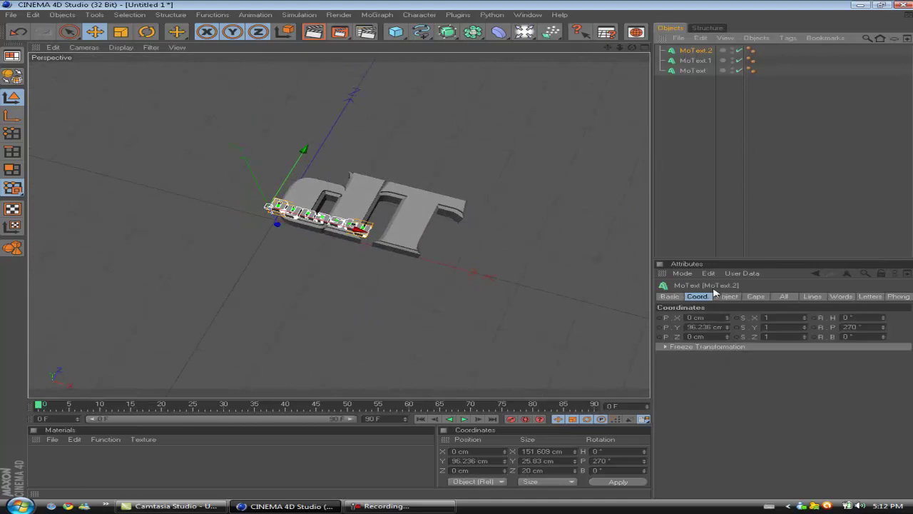
pyautogui.click(848, 317)
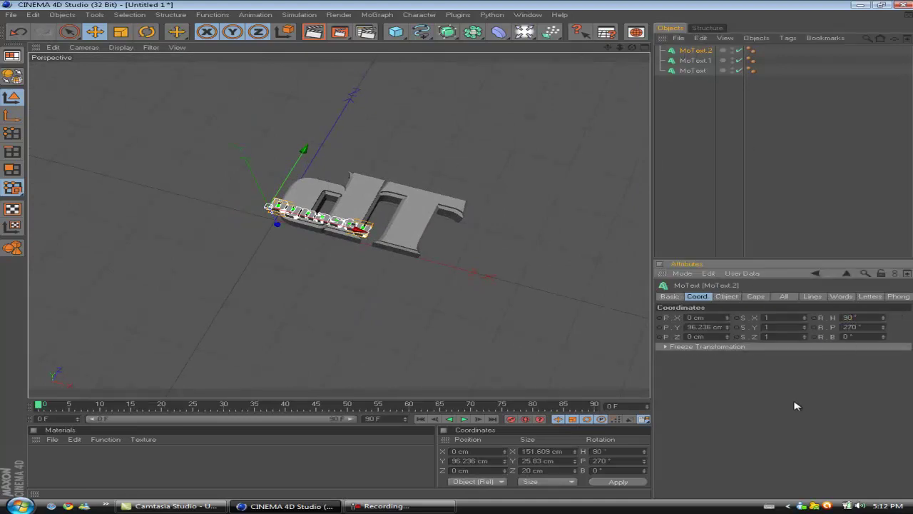
pyautogui.hotkey('ctrl', 'z')
pyautogui.moveTo(187, 186); pyautogui.dragTo(263, 205)
pyautogui.moveTo(293, 270)
pyautogui.mouseDown()
pyautogui.moveTo(462, 263)
pyautogui.moveTo(295, 283)
pyautogui.mouseUp()
pyautogui.hotkey('ctrl', 'z')
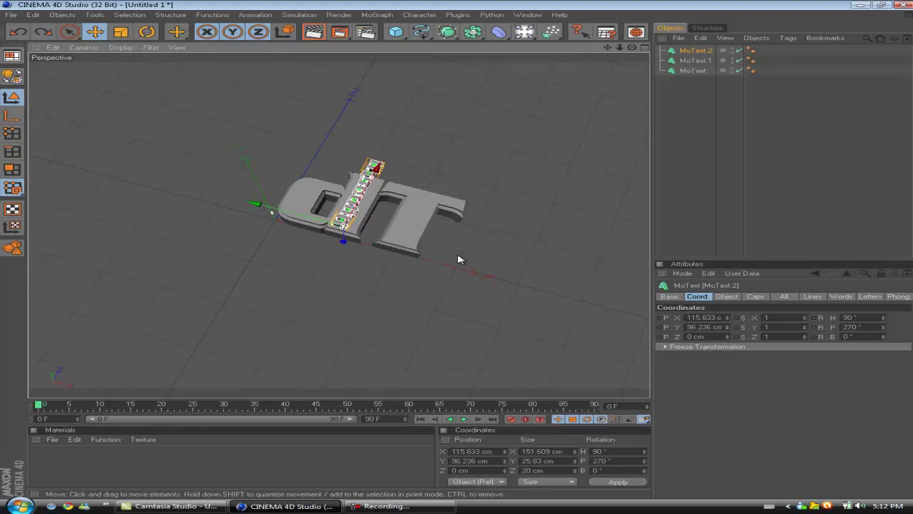
# - Lower the "Dynasty" text to about 81 cm in Y and scale it down to about 115 by 20 cm
pyautogui.keyDown('alt'); pyautogui.moveTo(460, 259); pyautogui.dragTo(291, 257); pyautogui.keyUp('alt')
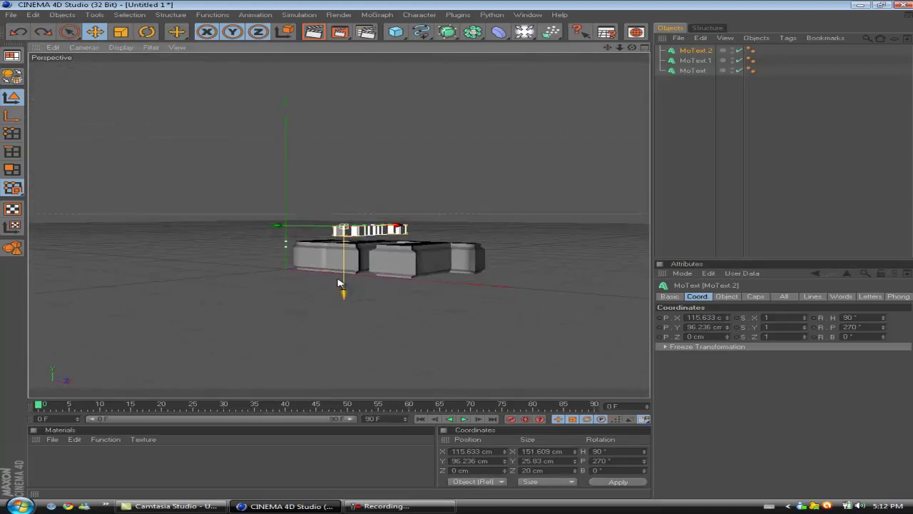
pyautogui.moveTo(340, 283); pyautogui.dragTo(219, 216)
pyautogui.moveTo(460, 261)
pyautogui.keyDown('alt'); pyautogui.mouseDown()
pyautogui.moveTo(470, 255)
pyautogui.moveTo(428, 236)
pyautogui.moveTo(448, 258)
pyautogui.moveTo(459, 253)
pyautogui.mouseUp(); pyautogui.keyUp('alt')
pyautogui.press('t')
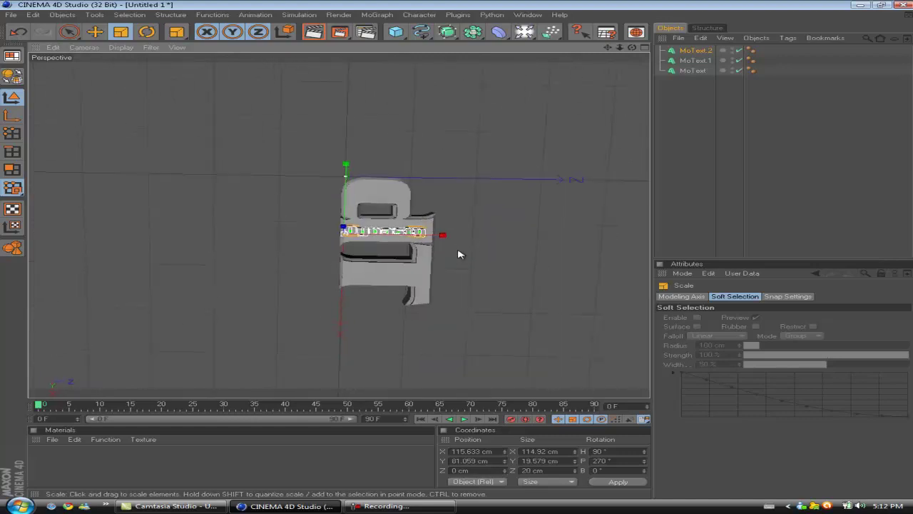
# - Shift the "Dynasty" text along the d's stem to about 4 cm in Z and deselect it
pyautogui.click(90, 36)
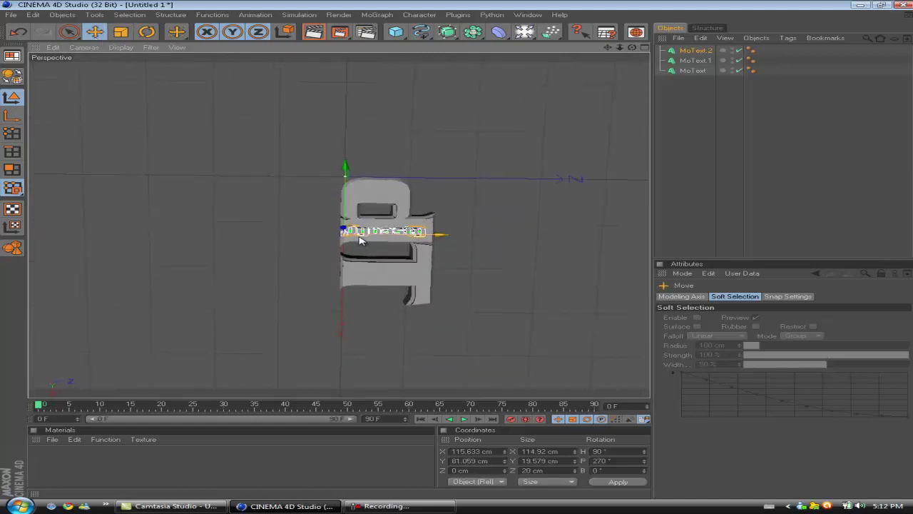
pyautogui.moveTo(360, 239); pyautogui.dragTo(454, 254)
pyautogui.click(771, 223)
# - Duplicate the "Dynasty" MoText object and set the copy's depth to 13
pyautogui.click(691, 52)
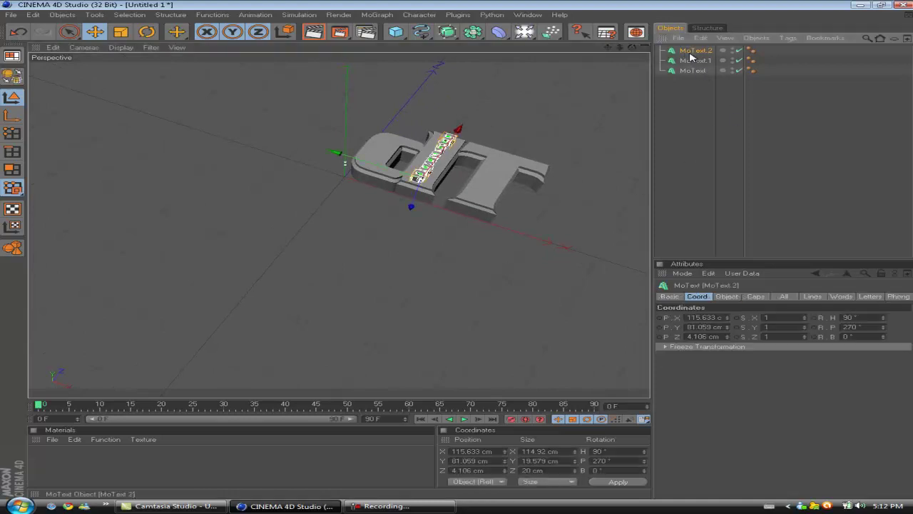
pyautogui.hotkey('ctrl', 'c')
pyautogui.hotkey('ctrl', 'v')
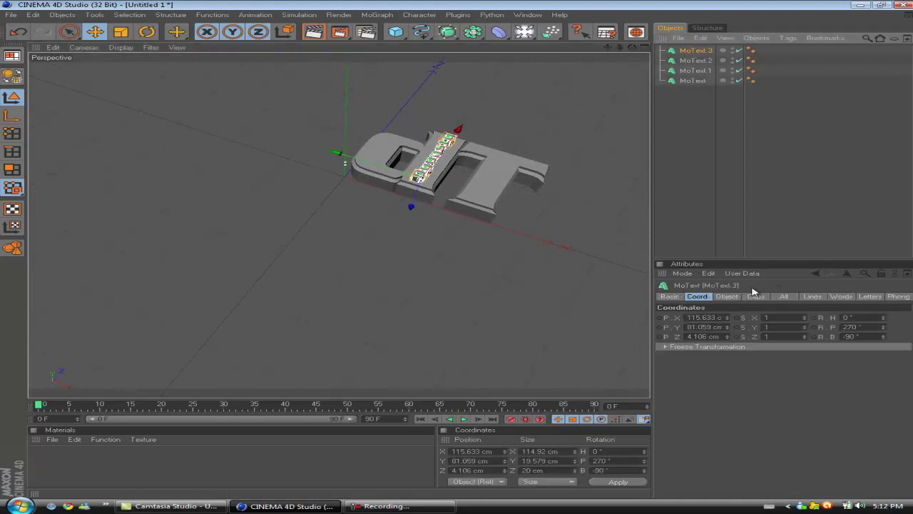
pyautogui.click(726, 296)
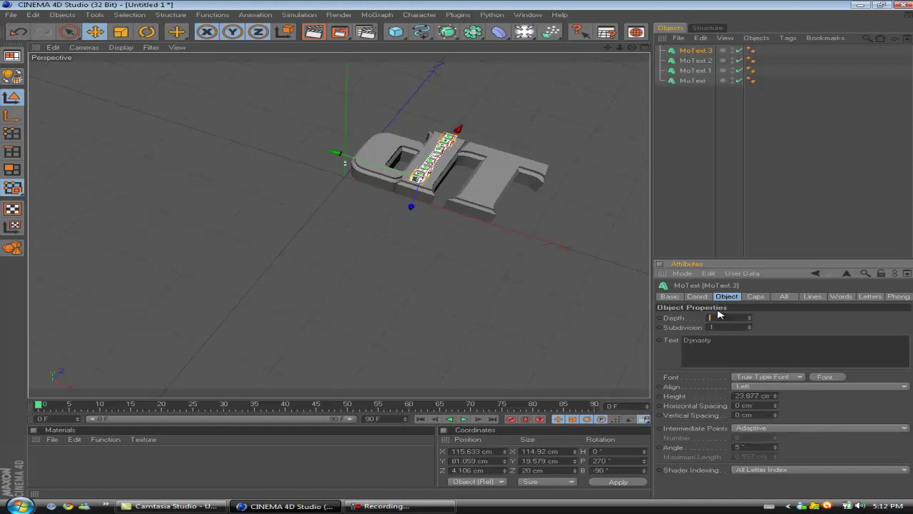
# - Set the start and end caps of the copied "Dynasty" text to Fillet Cap with a 1.597 cm radius
pyautogui.click(755, 294)
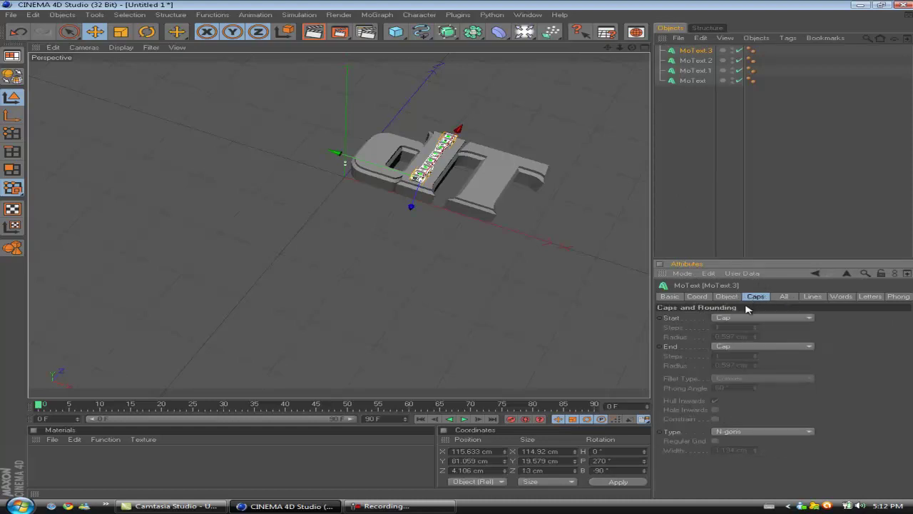
pyautogui.click(738, 317)
pyautogui.click(721, 357)
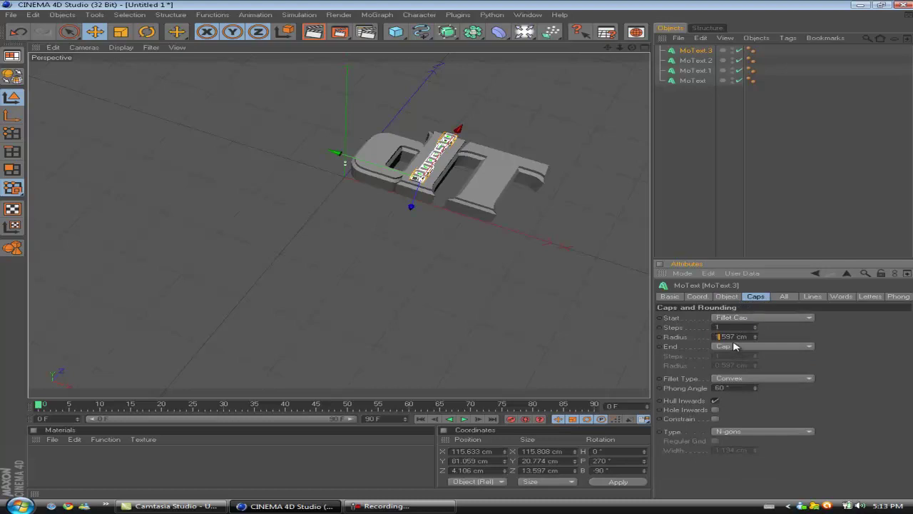
pyautogui.click(734, 346)
pyautogui.click(731, 378)
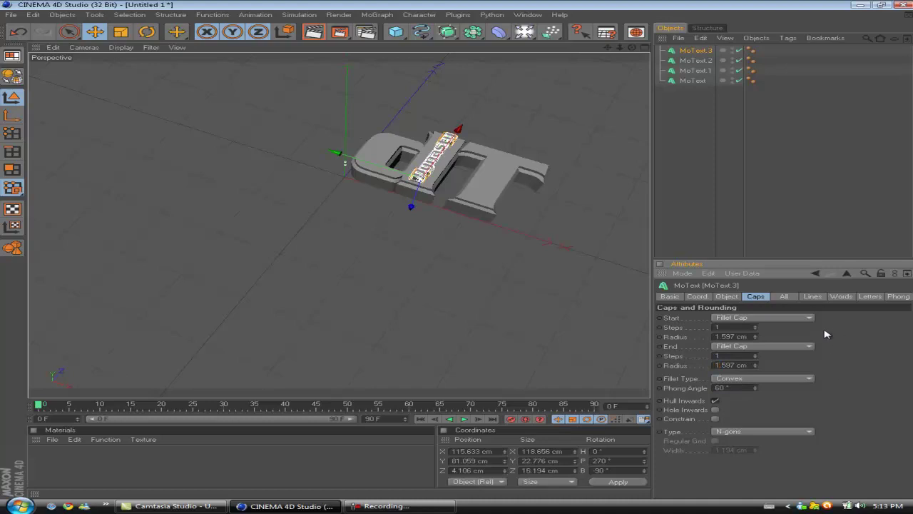
# - Lower the fillet-capped "Dynasty" copy to about 78 cm in Y
pyautogui.keyDown('alt'); pyautogui.moveTo(414, 272); pyautogui.dragTo(461, 255); pyautogui.keyUp('alt')
pyautogui.keyDown('alt'); pyautogui.moveTo(407, 193); pyautogui.dragTo(485, 200, button='right'); pyautogui.keyUp('alt')
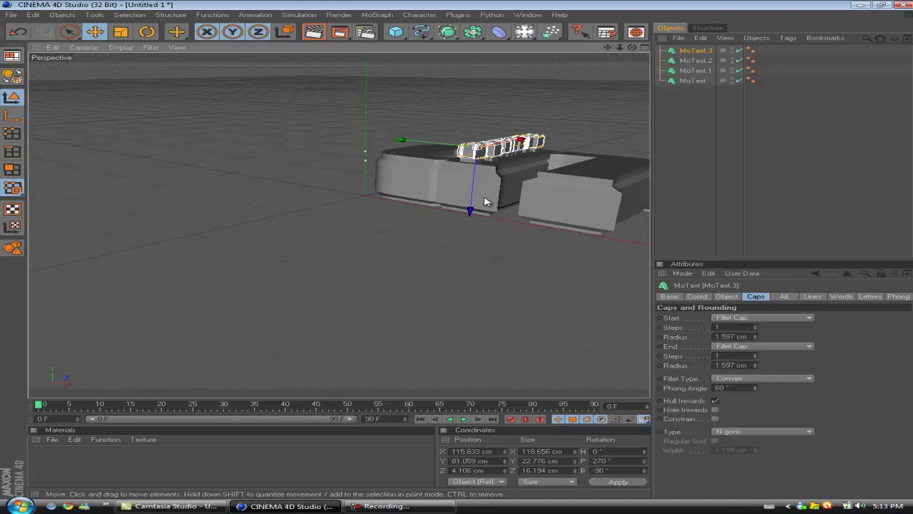
pyautogui.moveTo(473, 204); pyautogui.dragTo(499, 262)
pyautogui.scroll(2, 499, 263)
pyautogui.scroll(-5, 501, 255)
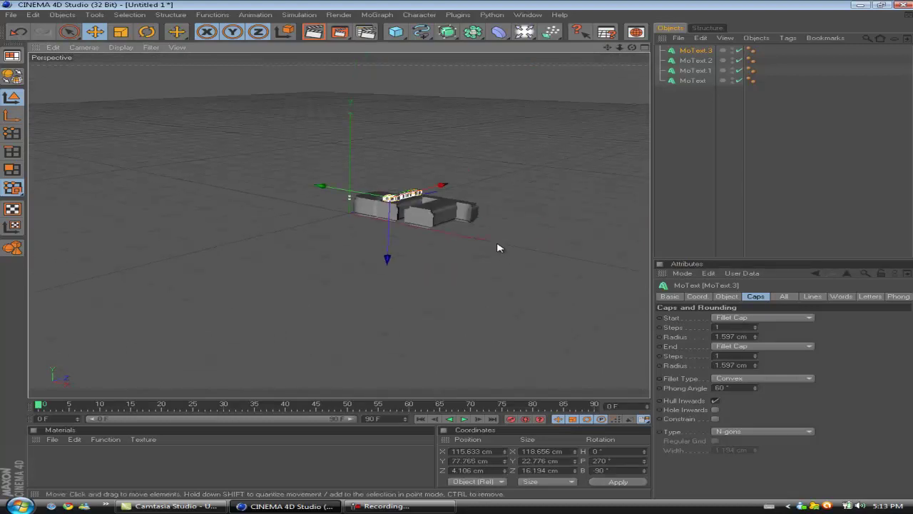
pyautogui.keyDown('alt'); pyautogui.moveTo(459, 227); pyautogui.dragTo(463, 255); pyautogui.keyUp('alt')
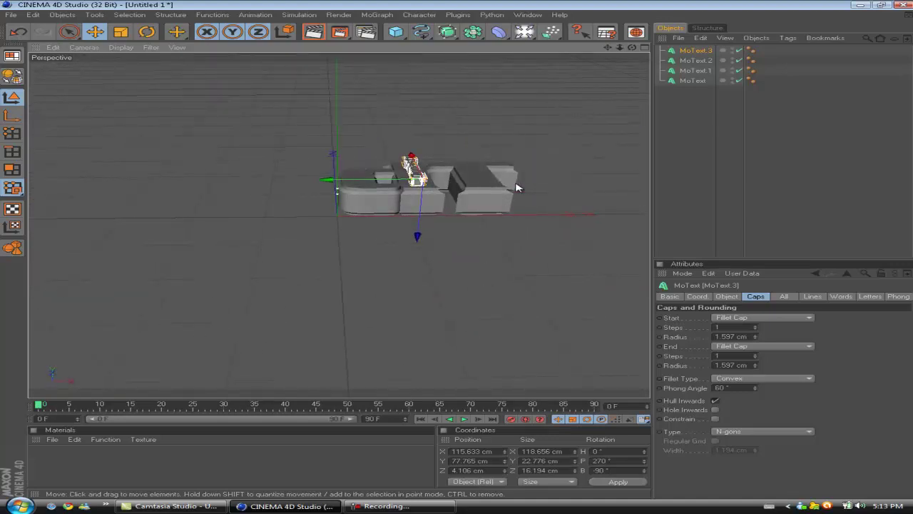
pyautogui.keyDown('alt'); pyautogui.moveTo(515, 184); pyautogui.dragTo(338, 147); pyautogui.keyUp('alt')
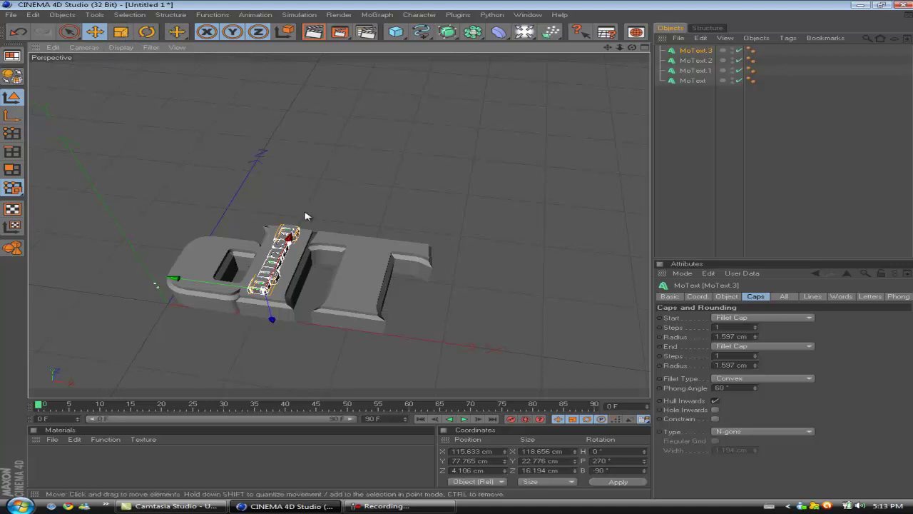
pyautogui.click(389, 506)
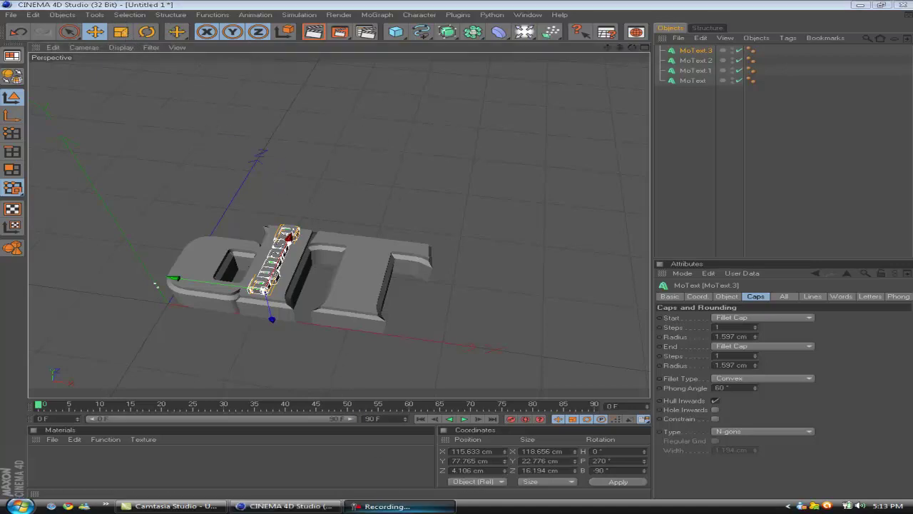
pyautogui.click(377, 343)
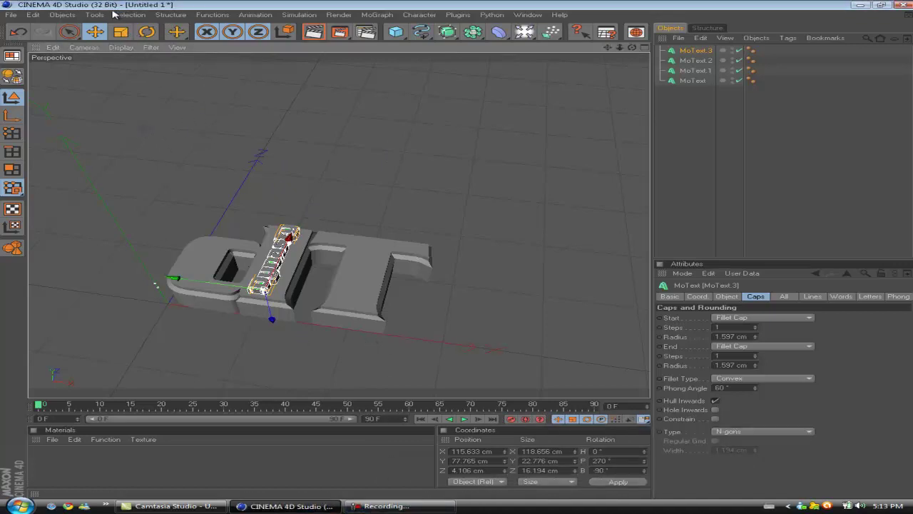
# - Add a new MoText object and set its text to "GRAPHICGASM"
pyautogui.click(376, 15)
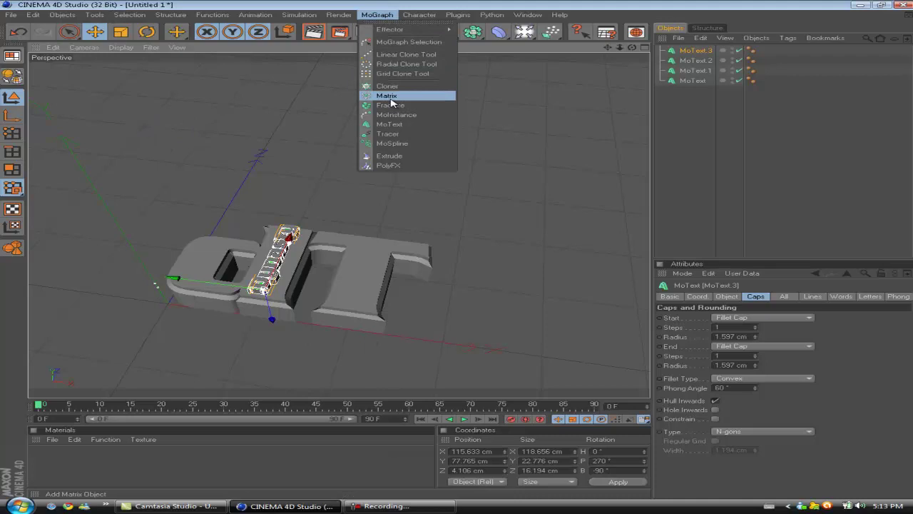
pyautogui.click(414, 131)
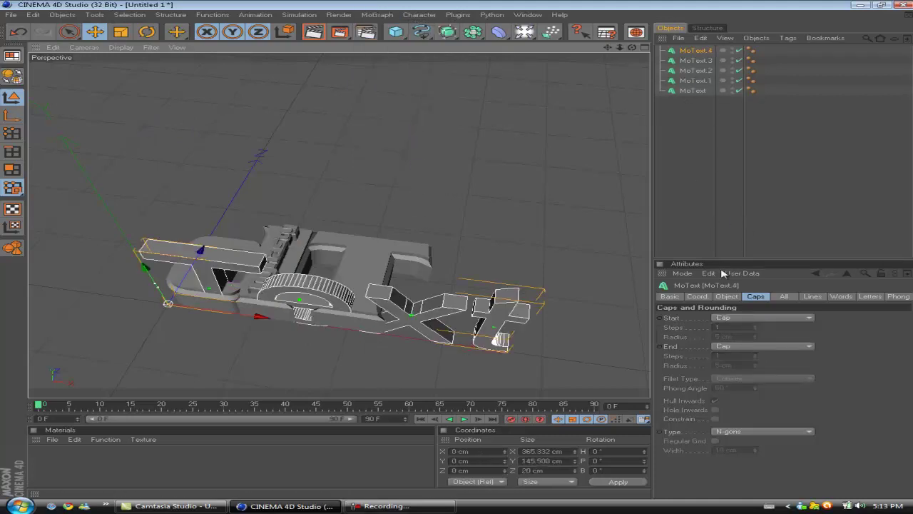
pyautogui.click(727, 296)
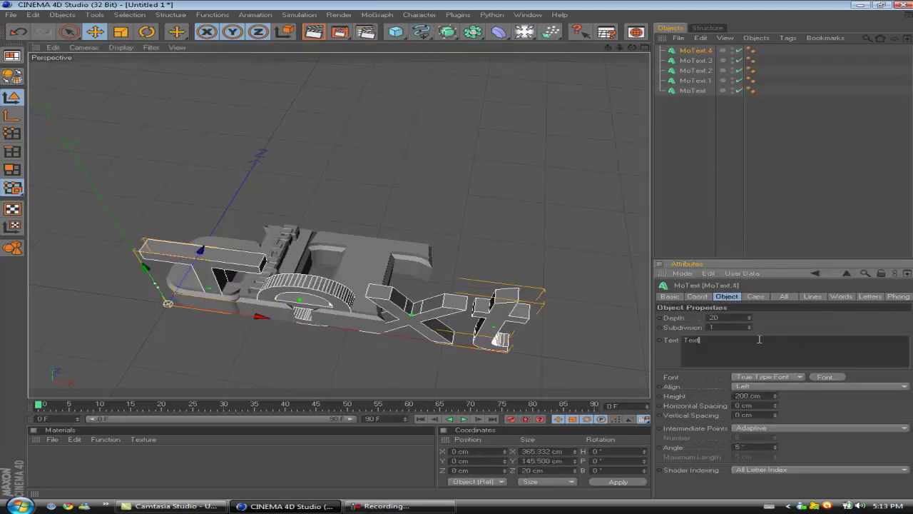
pyautogui.moveTo(758, 339); pyautogui.dragTo(561, 311)
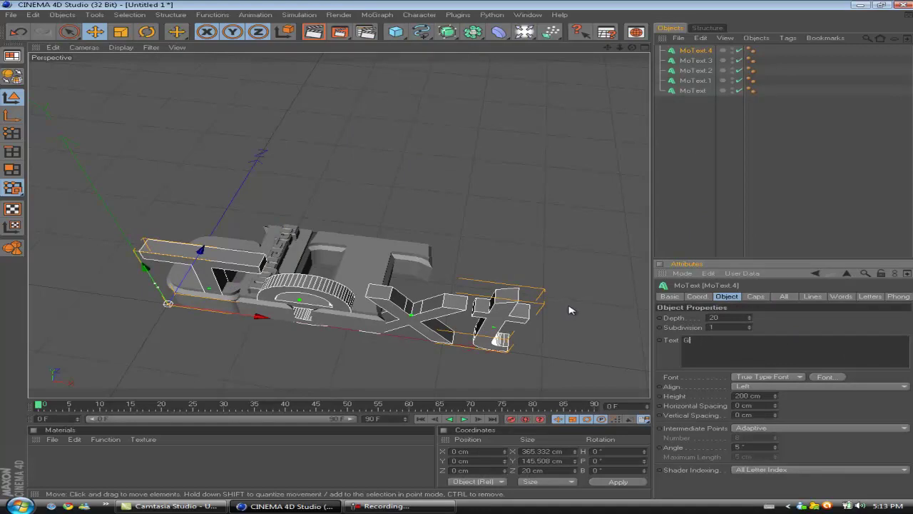
pyautogui.press('r')
pyautogui.press('p')
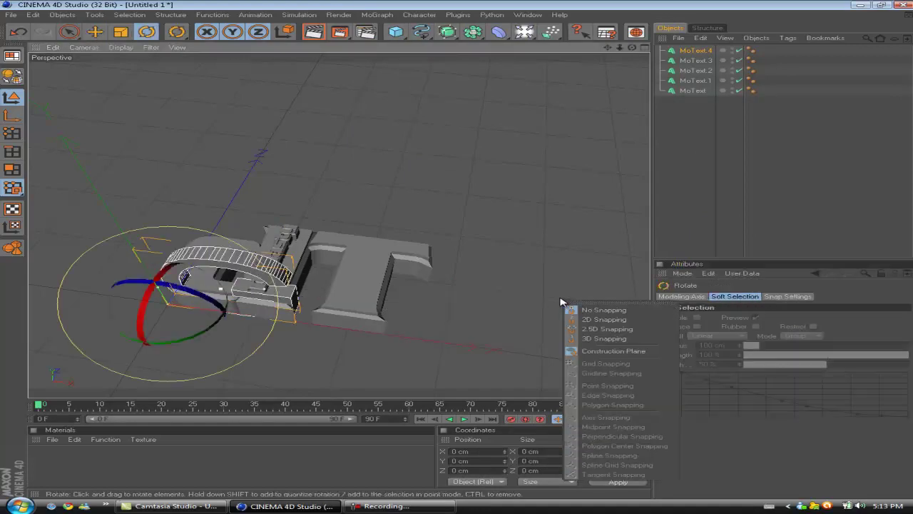
pyautogui.click(708, 51)
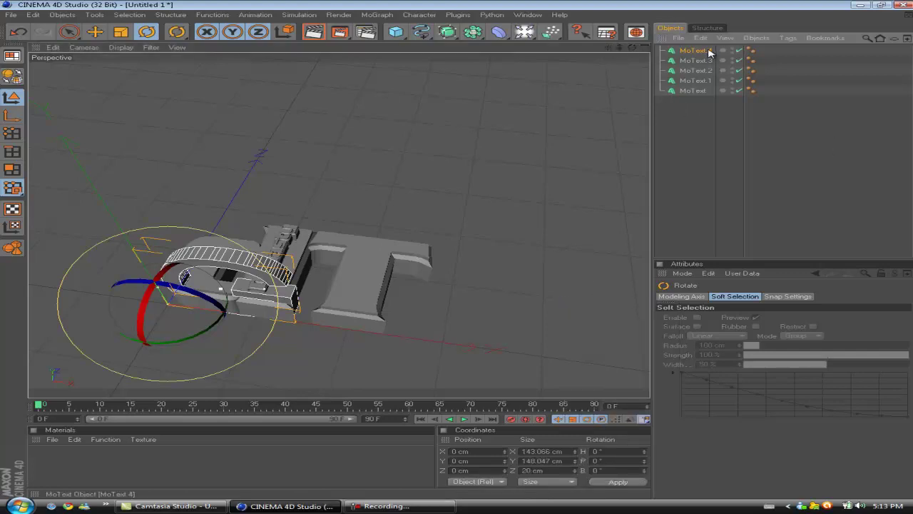
pyautogui.click(699, 348)
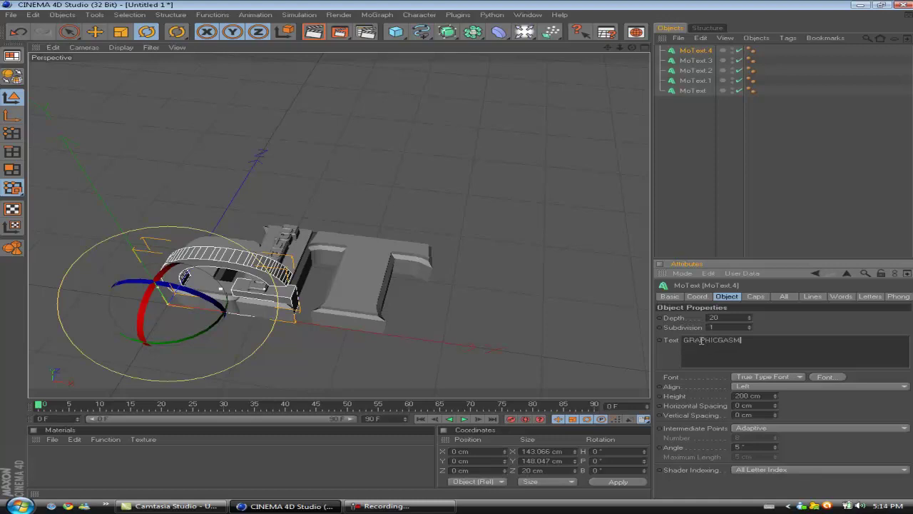
pyautogui.click(855, 319)
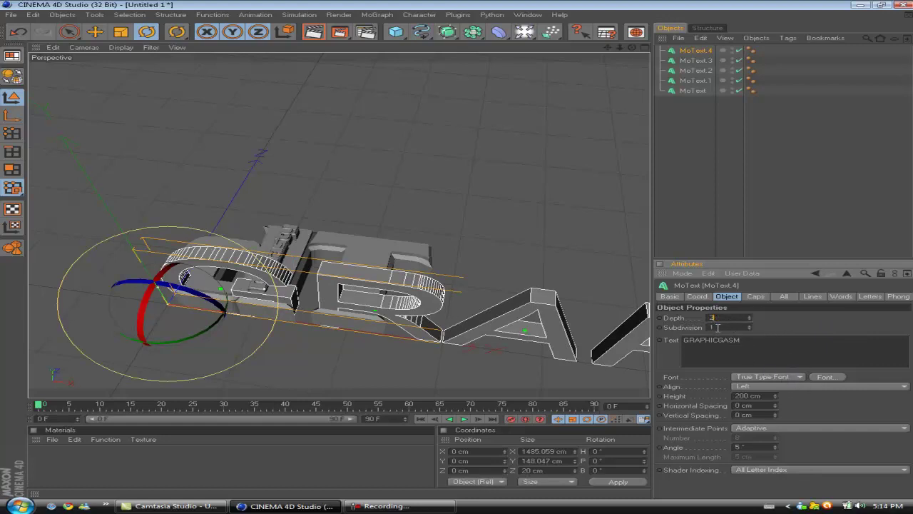
# - Set the depth of the "GRAPHICGASM" text to 10 and scale it down to a height of 15 cm
pyautogui.press('Return')
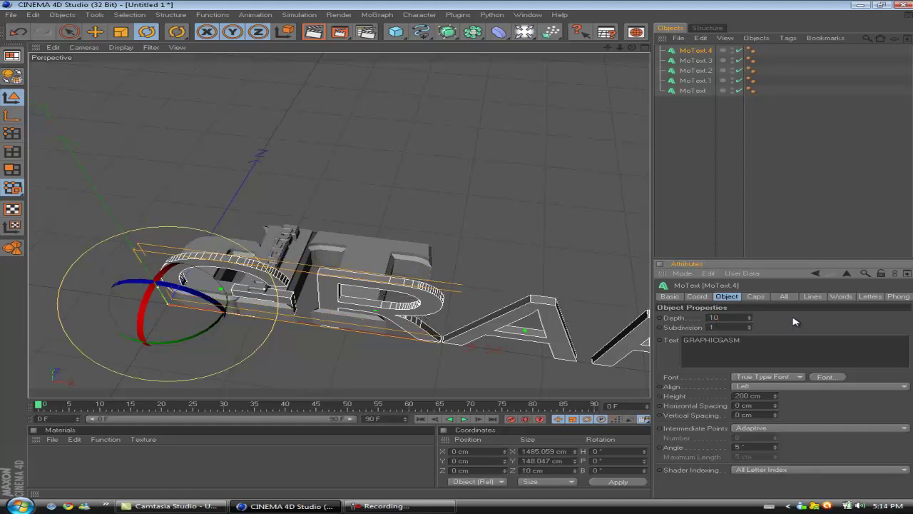
pyautogui.click(121, 33)
pyautogui.moveTo(417, 264); pyautogui.dragTo(460, 254)
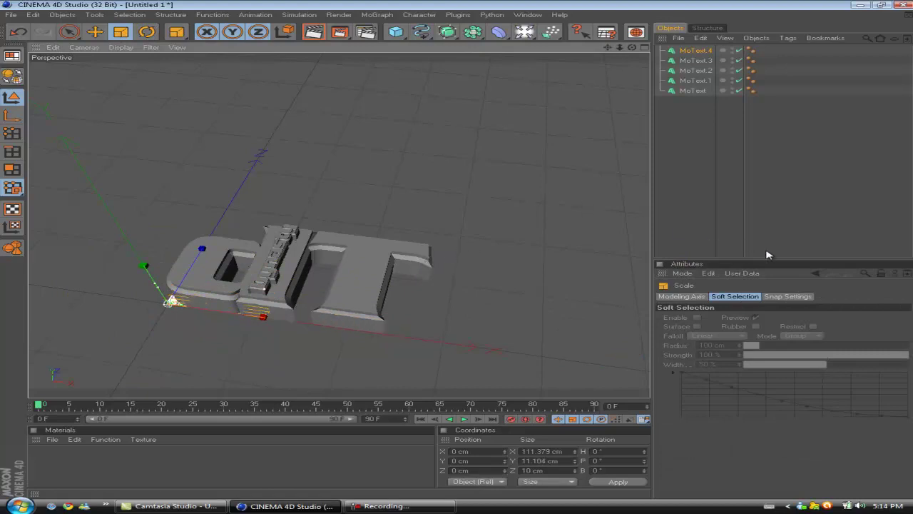
# - Change the font of the "GRAPHICGASM" text to Artmoochikncheez in Regular style
pyautogui.click(690, 51)
pyautogui.click(689, 52)
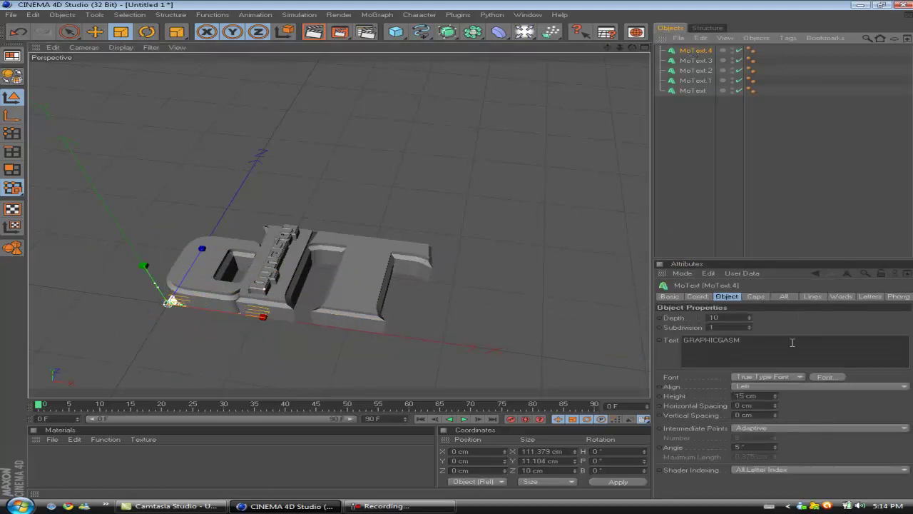
pyautogui.click(824, 377)
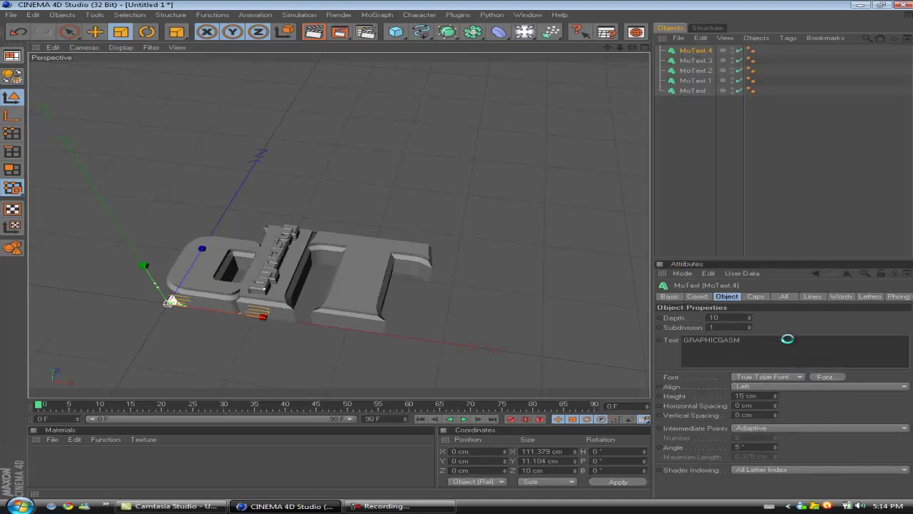
pyautogui.click(67, 107)
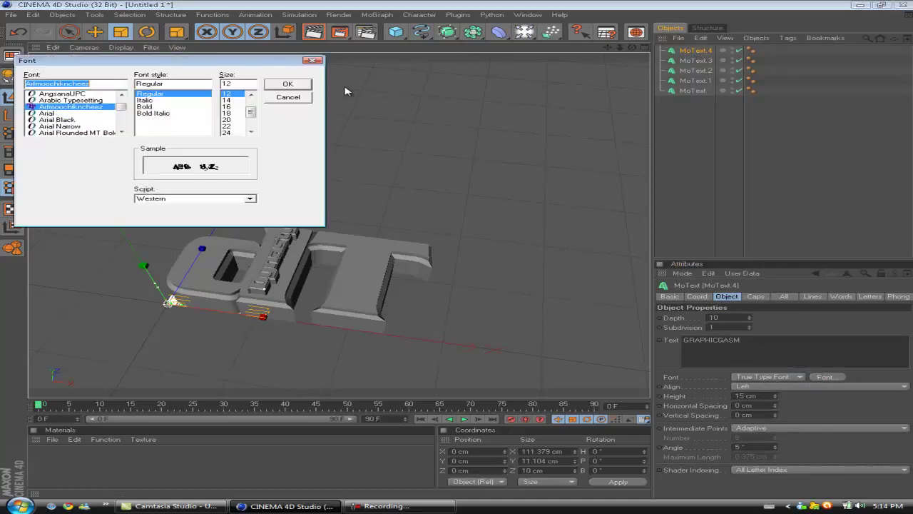
pyautogui.click(303, 87)
# - Move the "GRAPHICGASM" text onto the T's crossbar, to about X 157 cm, Y 63 cm and Z 115 cm
pyautogui.keyDown('alt'); pyautogui.moveTo(108, 153); pyautogui.dragTo(109, 88); pyautogui.keyUp('alt')
pyautogui.click(94, 16)
pyautogui.click(45, 75)
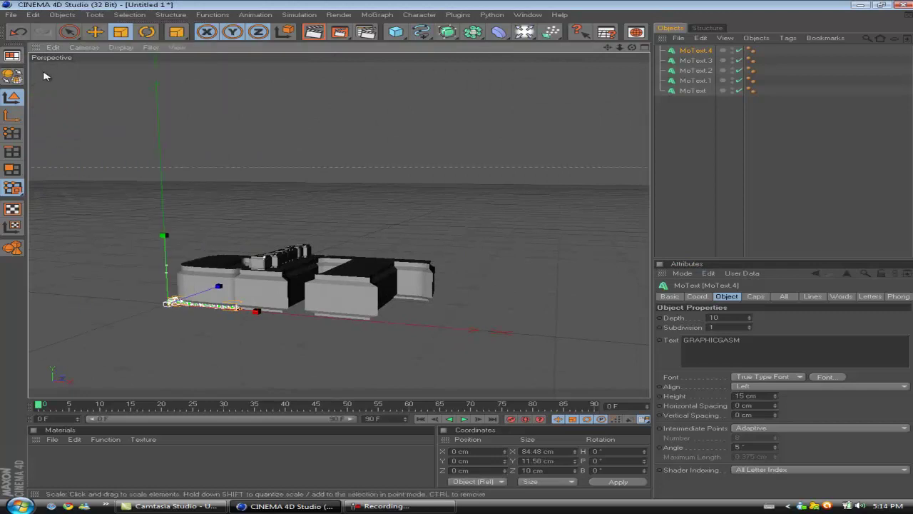
pyautogui.click(95, 32)
pyautogui.moveTo(164, 239); pyautogui.dragTo(161, 176)
pyautogui.moveTo(459, 252); pyautogui.dragTo(695, 202)
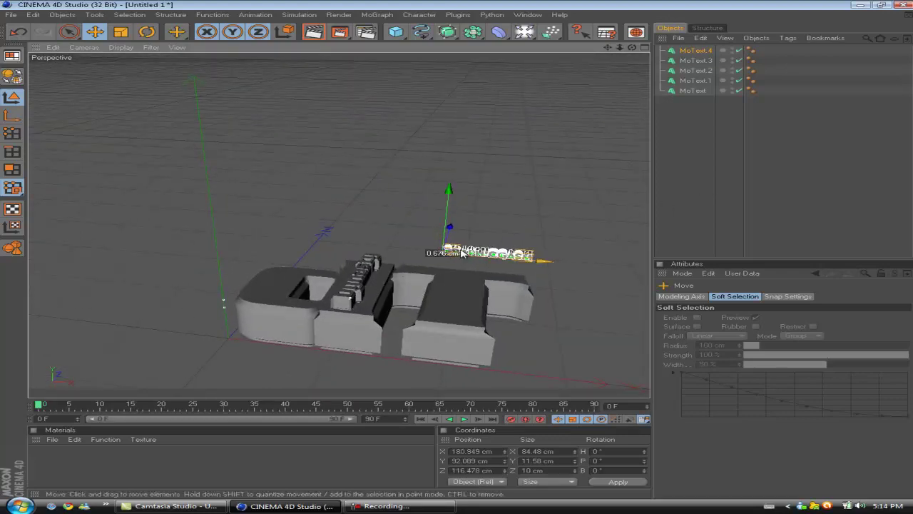
pyautogui.moveTo(551, 261); pyautogui.dragTo(463, 253)
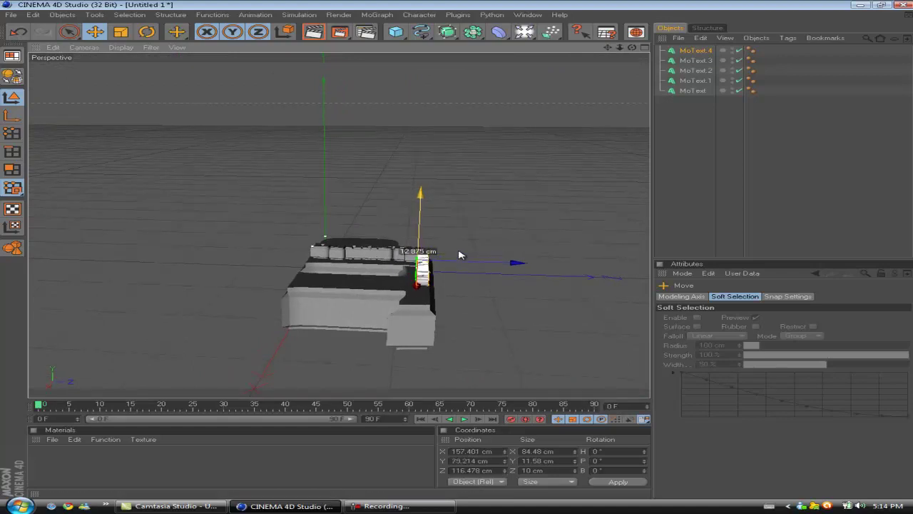
pyautogui.keyDown('alt'); pyautogui.moveTo(459, 255); pyautogui.dragTo(412, 234); pyautogui.keyUp('alt')
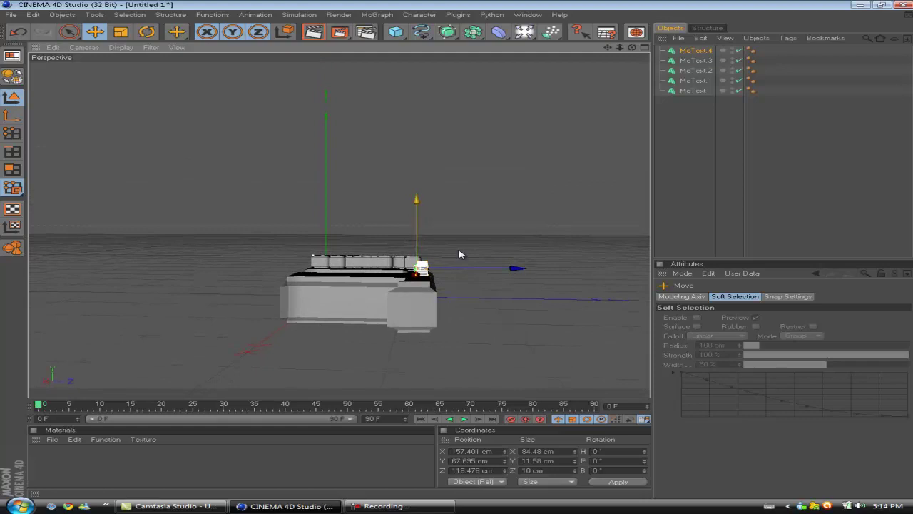
pyautogui.moveTo(458, 252)
pyautogui.mouseDown()
pyautogui.moveTo(428, 266)
pyautogui.moveTo(442, 276)
pyautogui.moveTo(457, 256)
pyautogui.mouseUp()
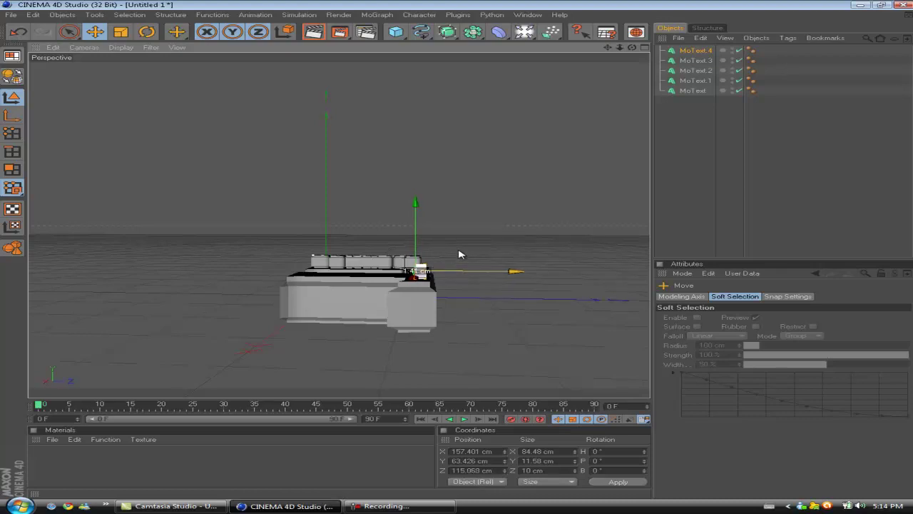
pyautogui.keyDown('alt'); pyautogui.moveTo(314, 322); pyautogui.dragTo(450, 265); pyautogui.keyUp('alt')
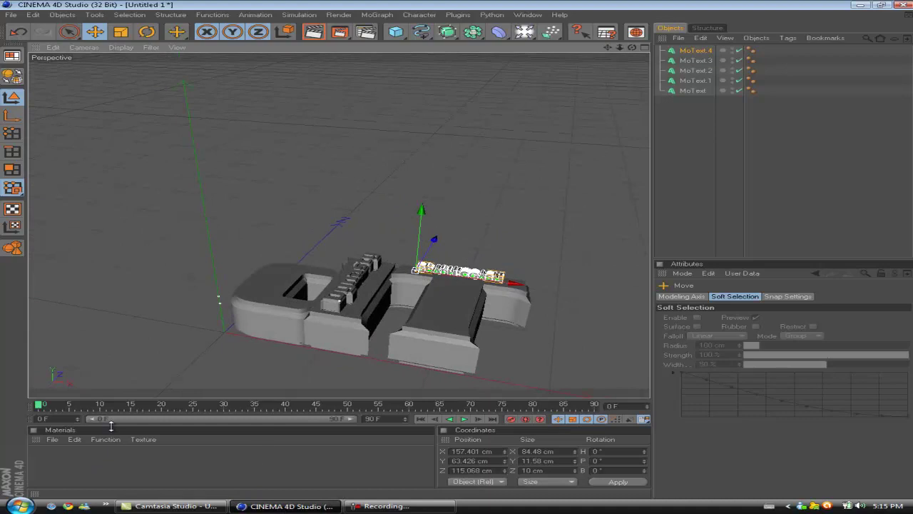
# - Open the reference render dynastuy-1.png from Chrome's browsing history, examine its lettering, and return to CINEMA 4D
pyautogui.click(69, 505)
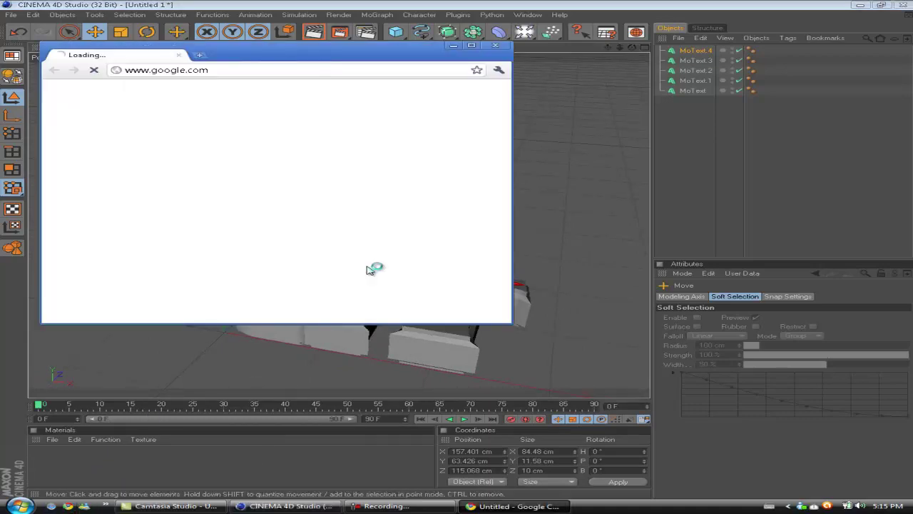
pyautogui.click(277, 70)
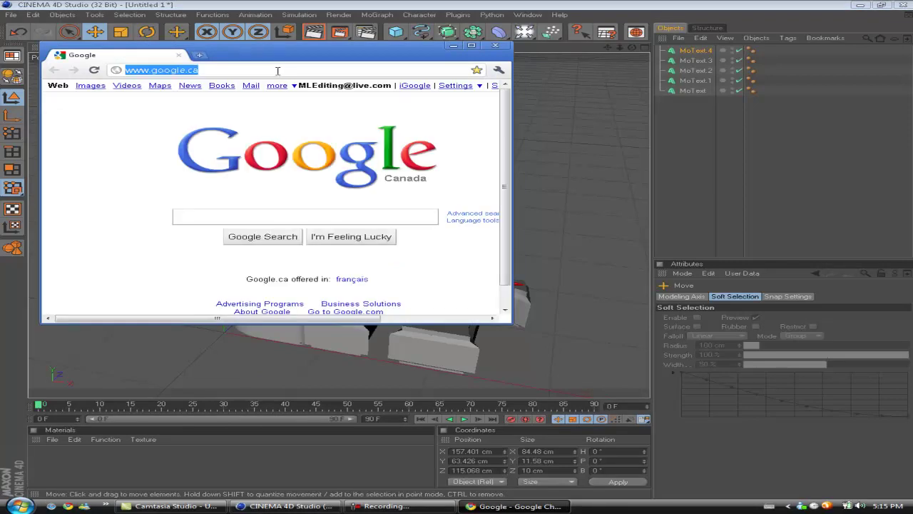
pyautogui.click(499, 70)
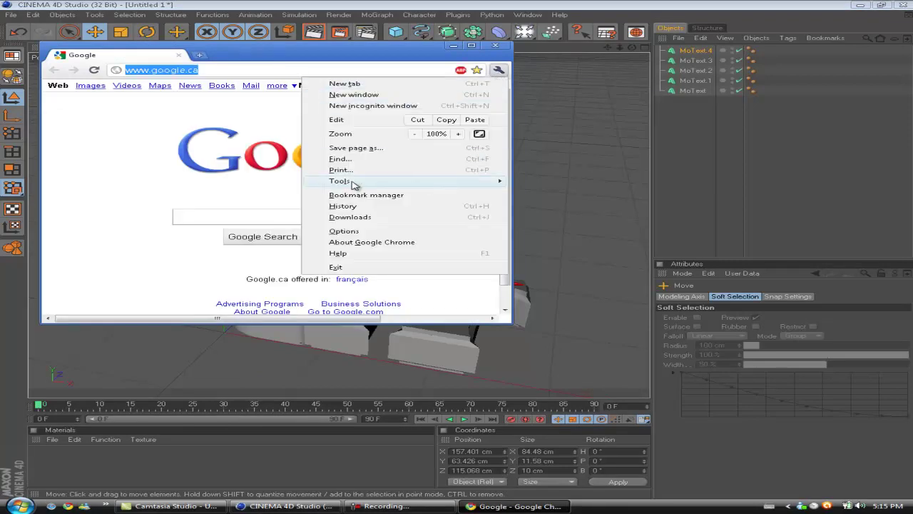
pyautogui.click(350, 206)
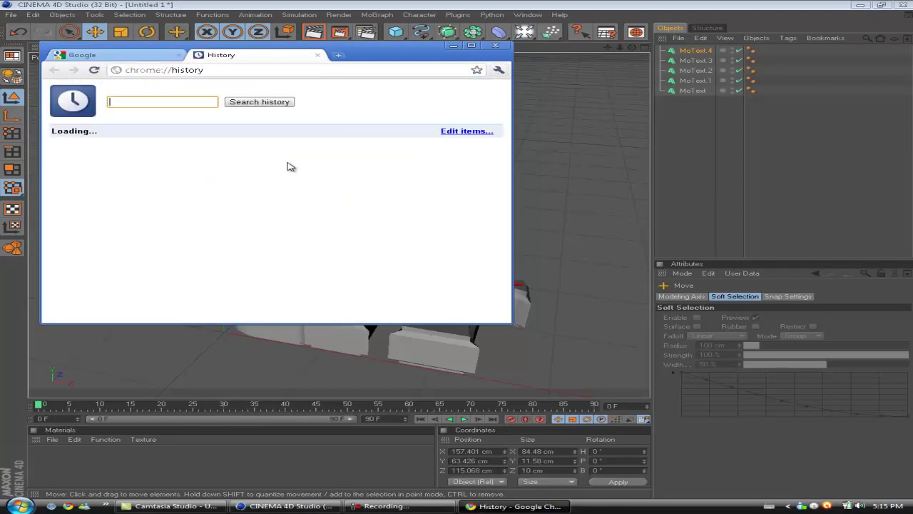
pyautogui.click(132, 172)
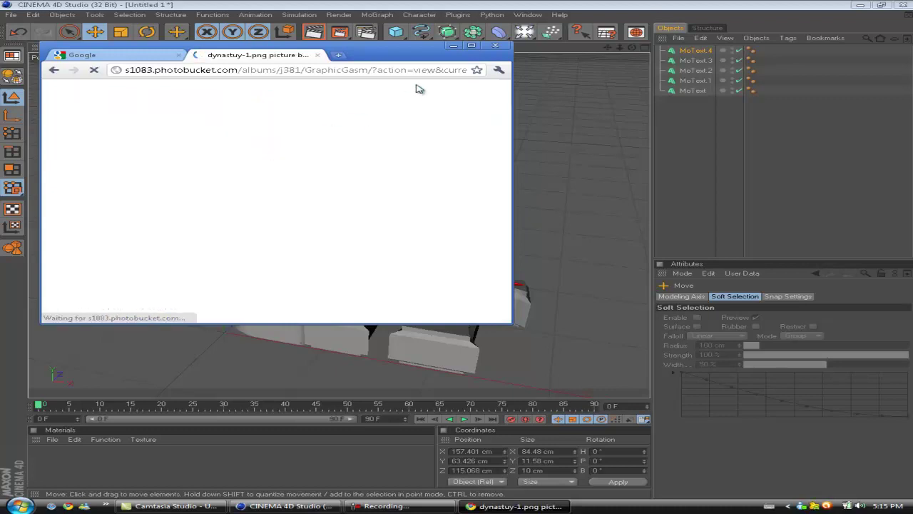
pyautogui.click(471, 46)
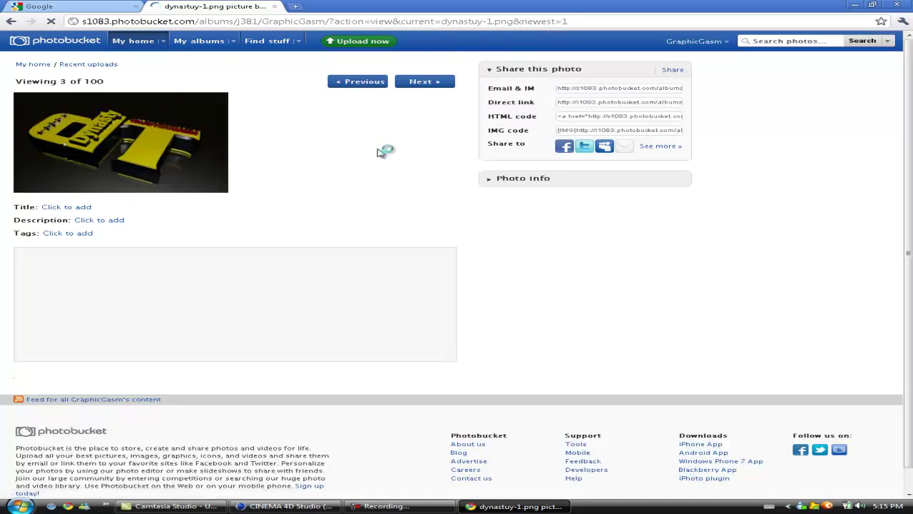
pyautogui.click(285, 505)
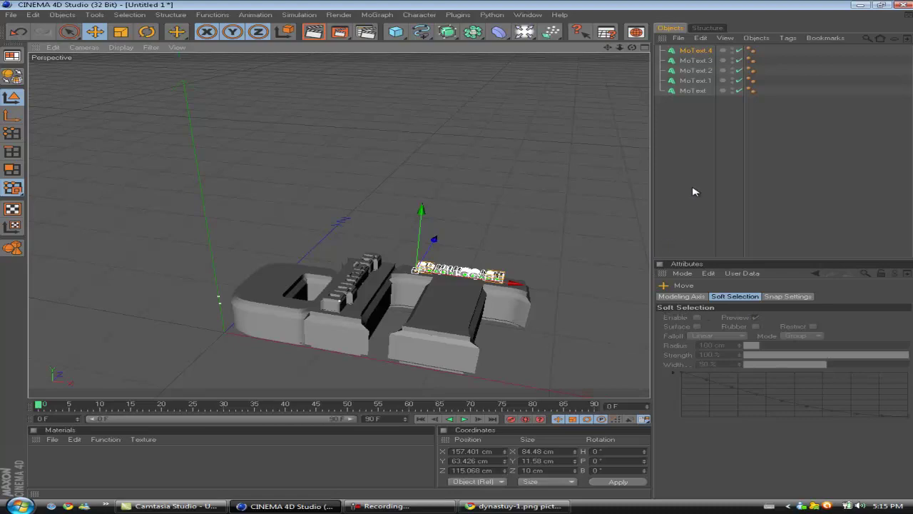
# - Duplicate the "GRAPHICGASM" MoText object and set the copy's depth to 6
pyautogui.hotkey('ctrl', 'v')
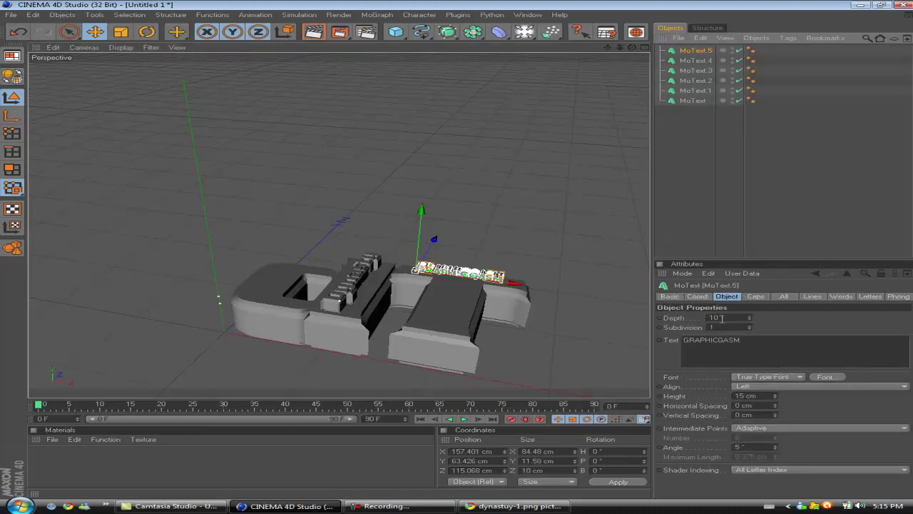
pyautogui.click(719, 317)
pyautogui.click(698, 61)
pyautogui.click(696, 52)
pyautogui.doubleClick(714, 317)
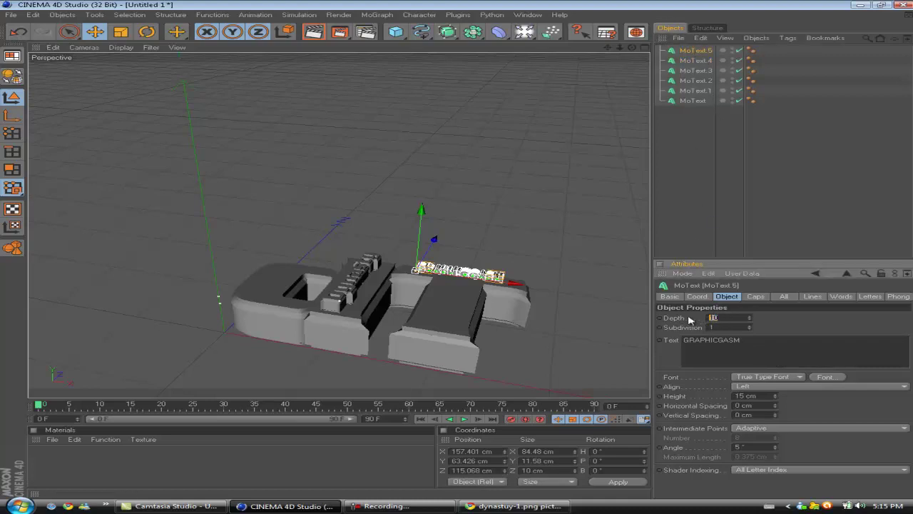
# - Set the start and end caps of the copied "GRAPHICGASM" text to Fillet Cap
pyautogui.click(756, 296)
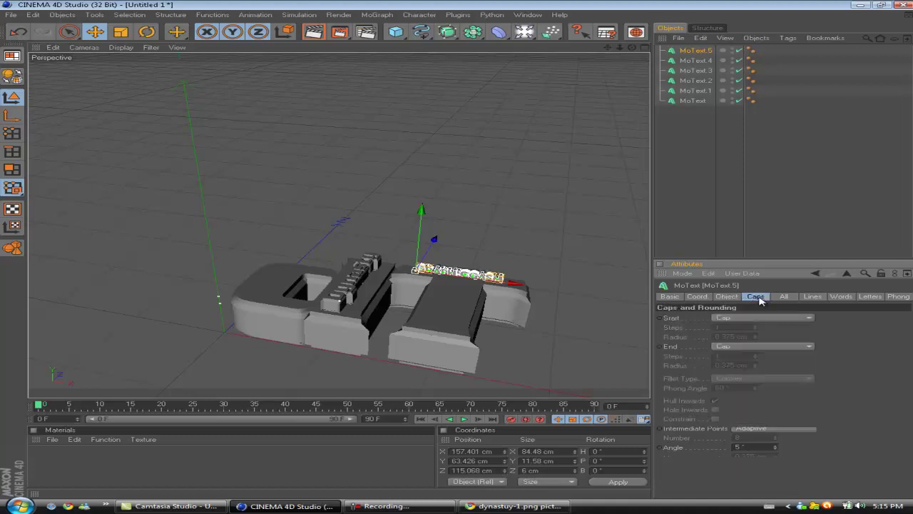
pyautogui.click(731, 318)
pyautogui.click(740, 355)
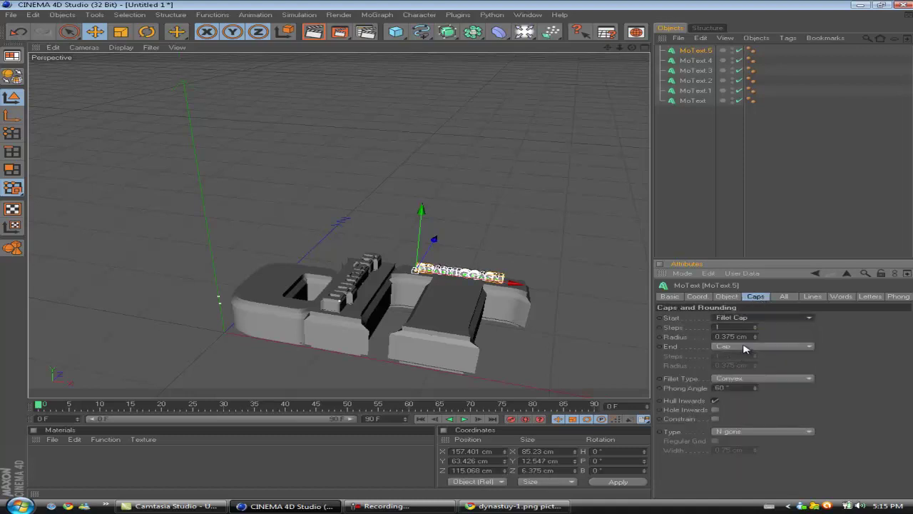
pyautogui.click(745, 346)
pyautogui.click(739, 385)
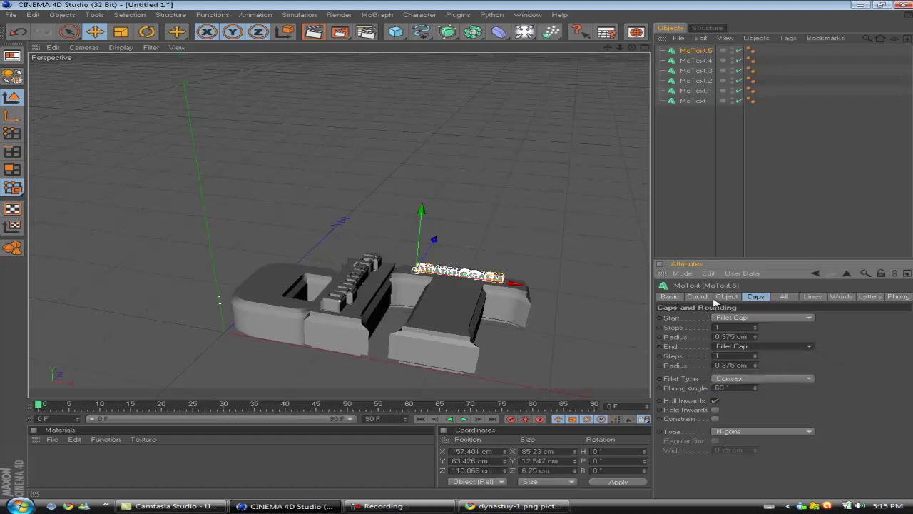
pyautogui.click(706, 297)
pyautogui.click(715, 297)
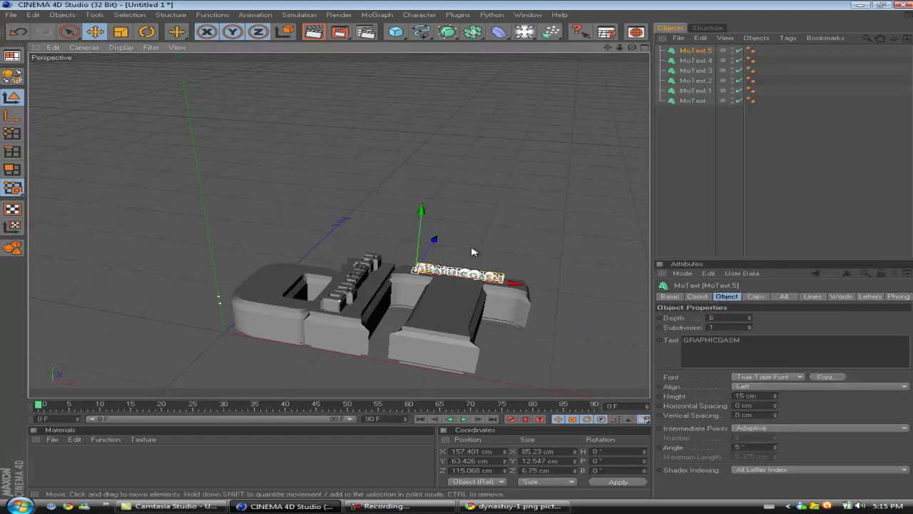
# - Shift the fillet-capped "GRAPHICGASM" copy along the Z axis to about 117 cm
pyautogui.keyDown('alt'); pyautogui.moveTo(473, 255); pyautogui.dragTo(431, 409); pyautogui.keyUp('alt')
pyautogui.scroll(1, 431, 409)
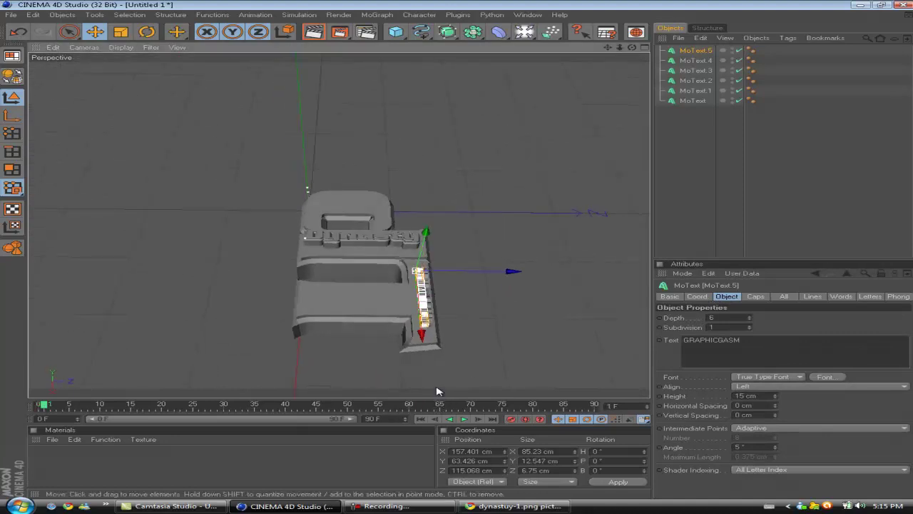
pyautogui.scroll(5, 460, 348)
pyautogui.keyDown('alt'); pyautogui.moveTo(528, 356); pyautogui.dragTo(469, 279, button='middle'); pyautogui.keyUp('alt')
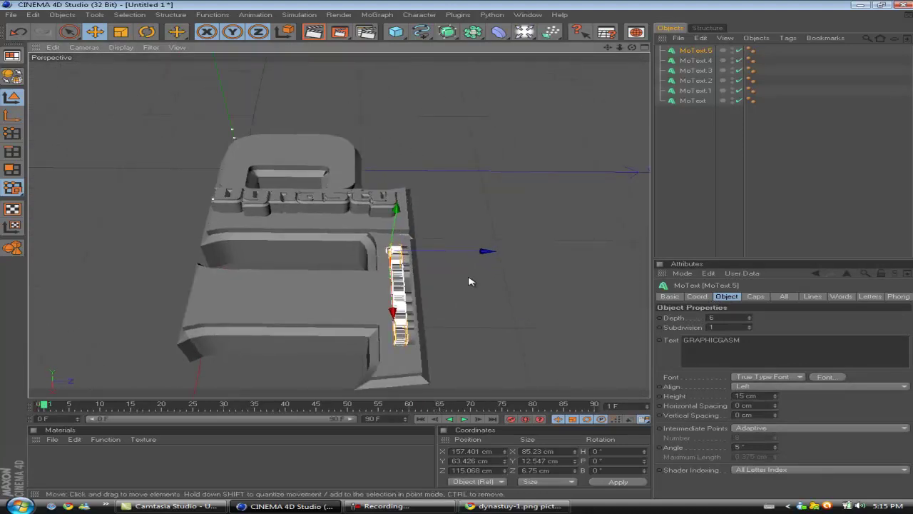
pyautogui.moveTo(462, 254); pyautogui.dragTo(468, 253)
pyautogui.keyDown('alt'); pyautogui.moveTo(522, 336); pyautogui.dragTo(435, 342); pyautogui.keyUp('alt')
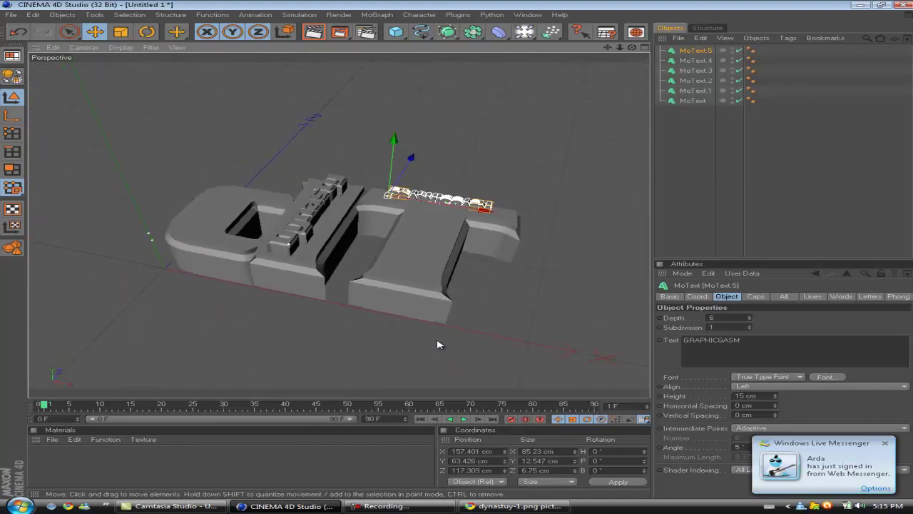
# - Render the perspective view to check the layered "dT" logo with its small lettering
pyautogui.keyDown('alt'); pyautogui.moveTo(221, 320); pyautogui.dragTo(456, 249); pyautogui.keyUp('alt')
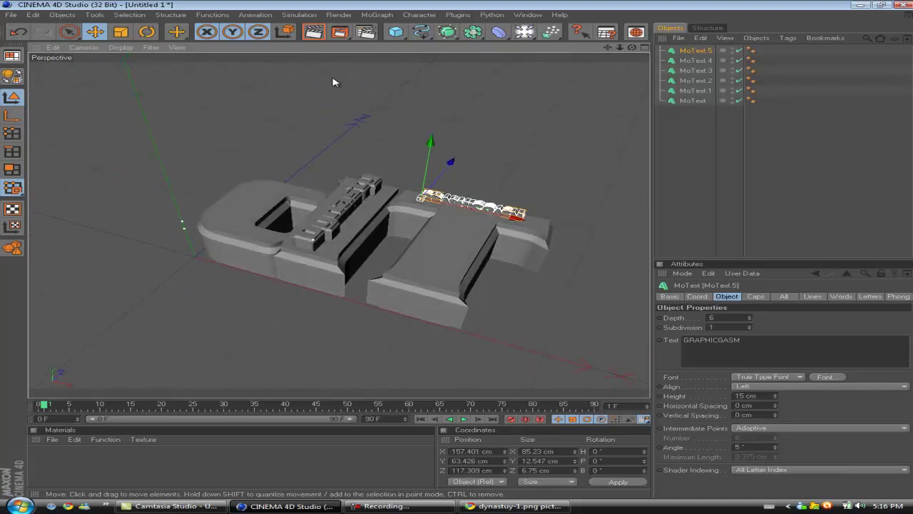
pyautogui.click(314, 31)
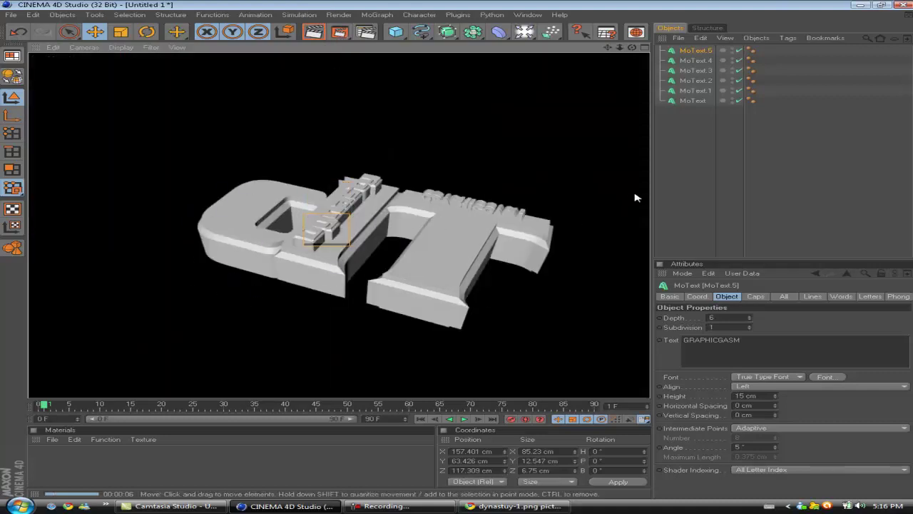
pyautogui.click(683, 167)
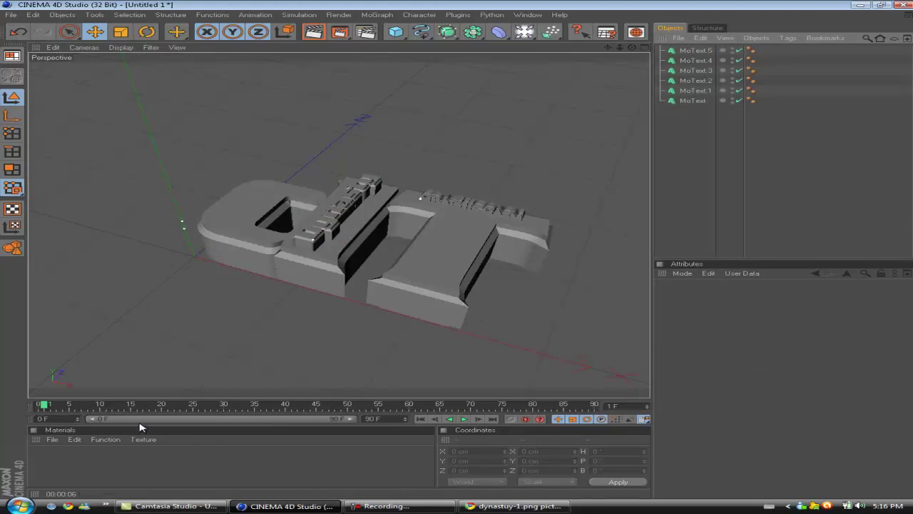
# - Load the Car Paint-Glossy Black material preset from the Broadcast glossy materials
pyautogui.click(46, 439)
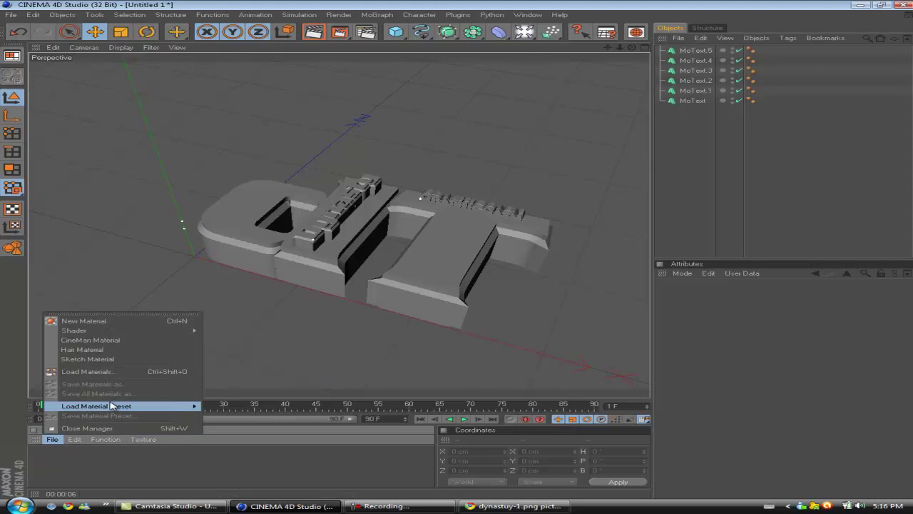
pyautogui.moveTo(115, 405)
pyautogui.moveTo(217, 408)
pyautogui.moveTo(291, 418)
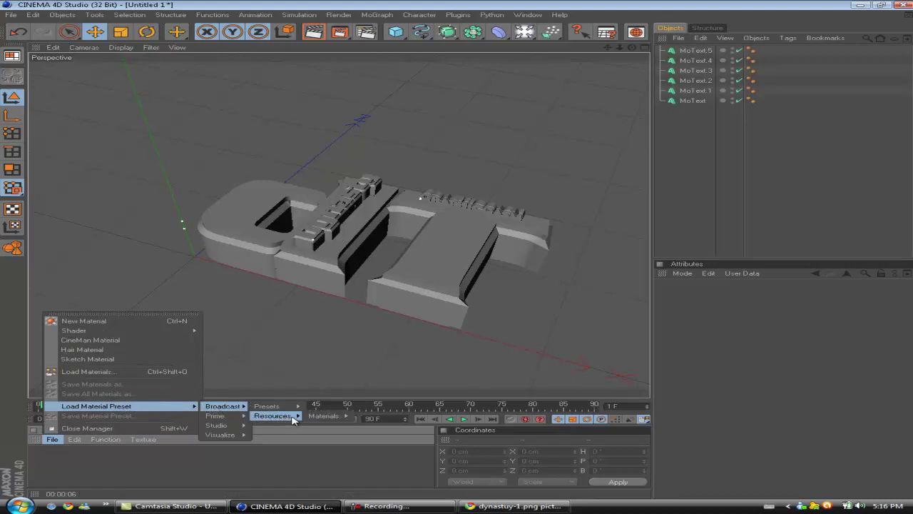
pyautogui.moveTo(325, 416)
pyautogui.moveTo(367, 425)
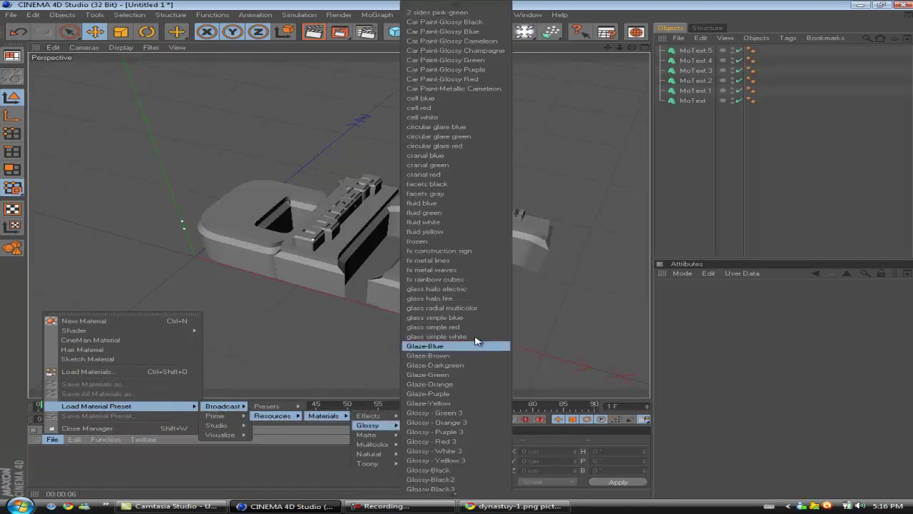
pyautogui.click(482, 22)
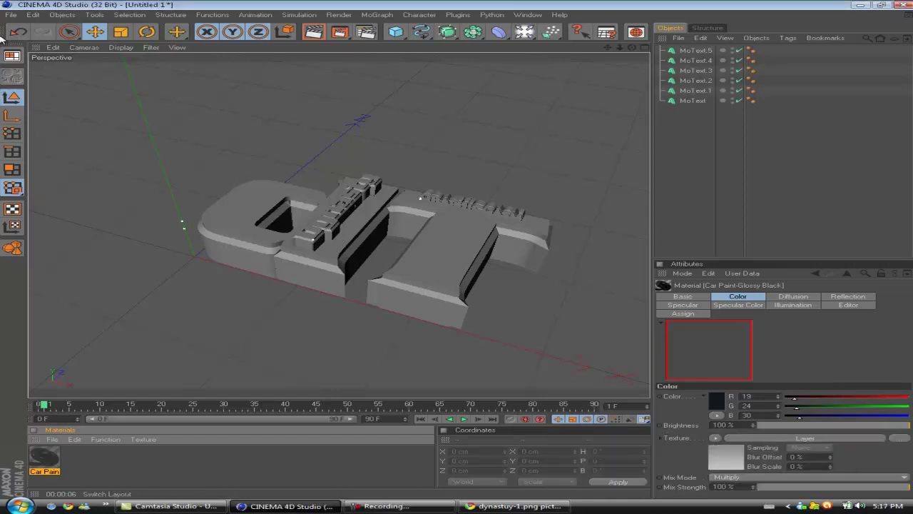
# - Save the project to the Desktop under the file name DYNASTY
pyautogui.click(10, 15)
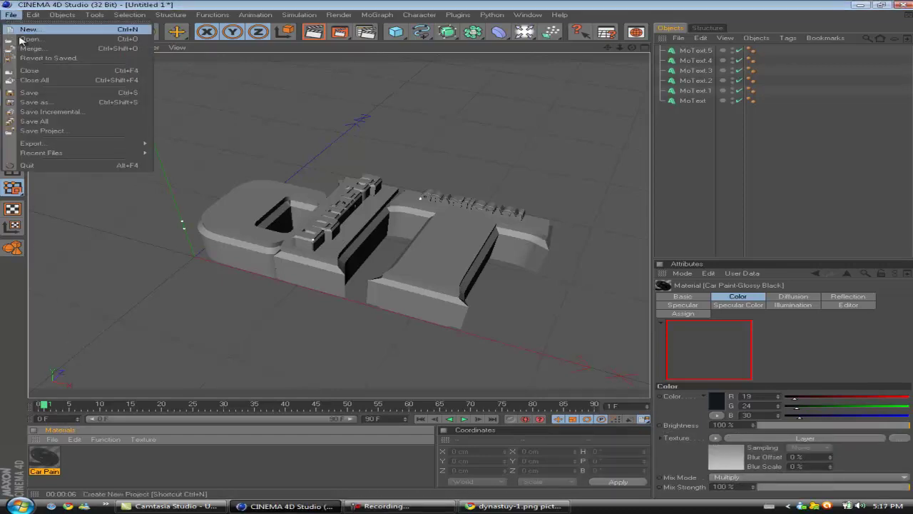
pyautogui.click(32, 94)
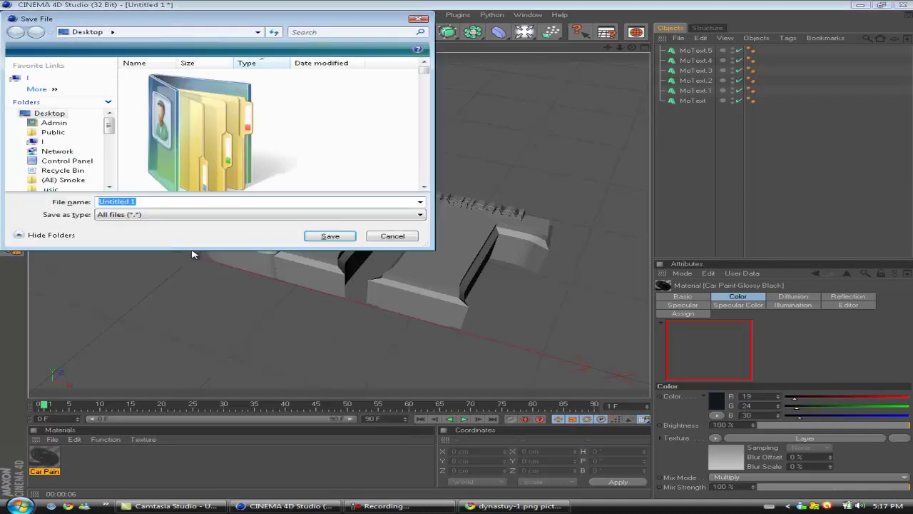
pyautogui.write('DYNASTY')
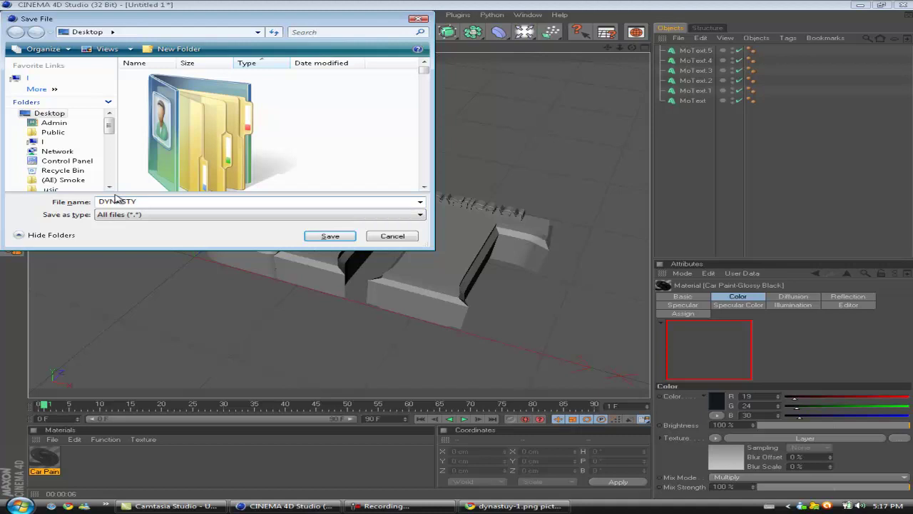
pyautogui.press('Return')
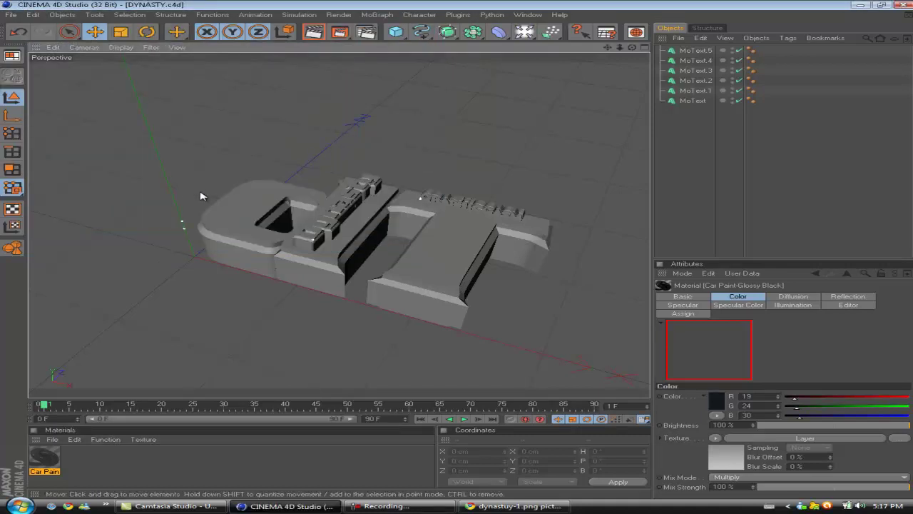
# - Load the Glossy - Yellow 3 material preset from the Broadcast glossy materials
pyautogui.click(50, 439)
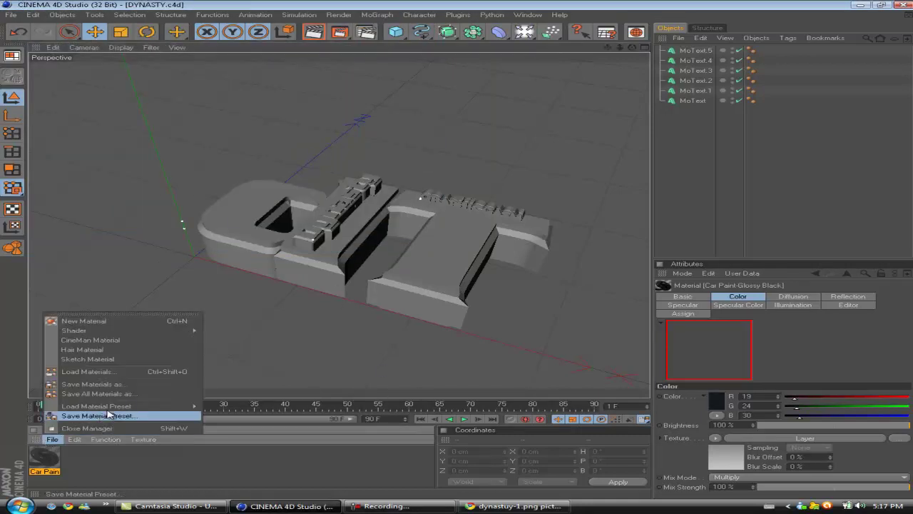
pyautogui.moveTo(105, 406)
pyautogui.moveTo(237, 409)
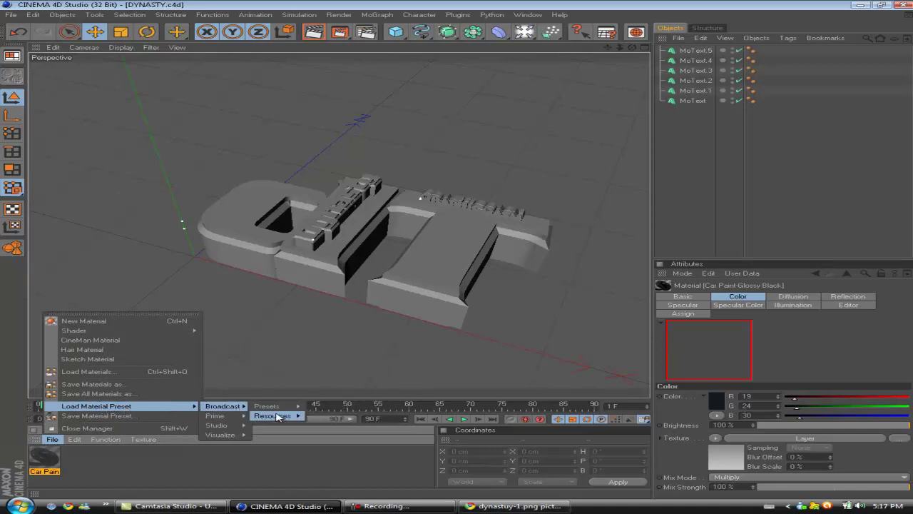
pyautogui.moveTo(275, 415)
pyautogui.moveTo(325, 416)
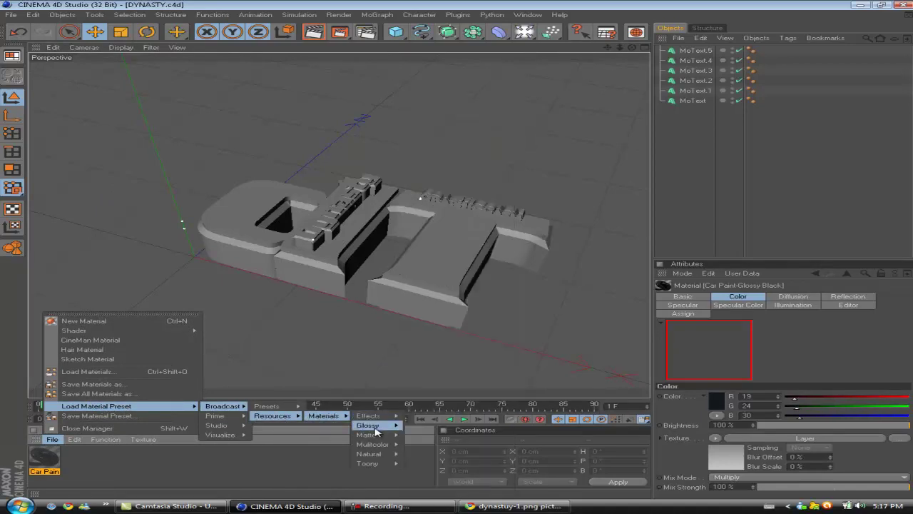
pyautogui.moveTo(373, 426)
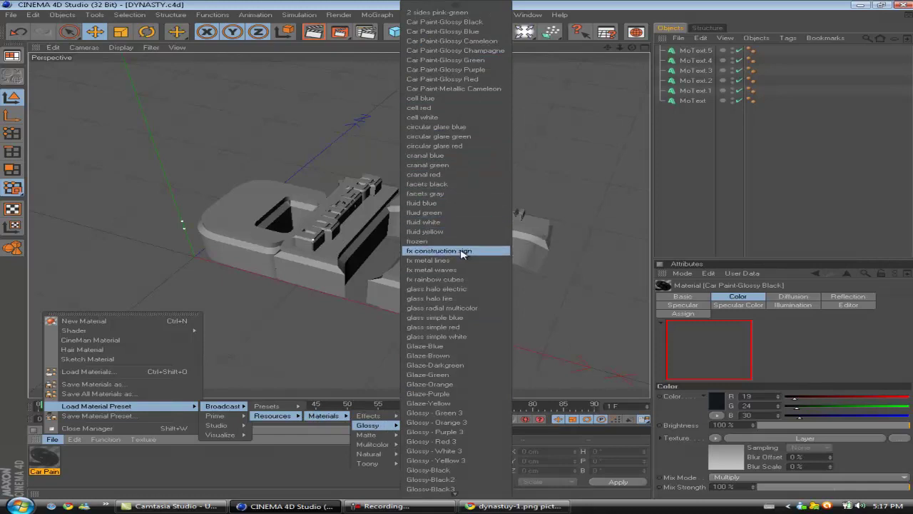
pyautogui.click(443, 460)
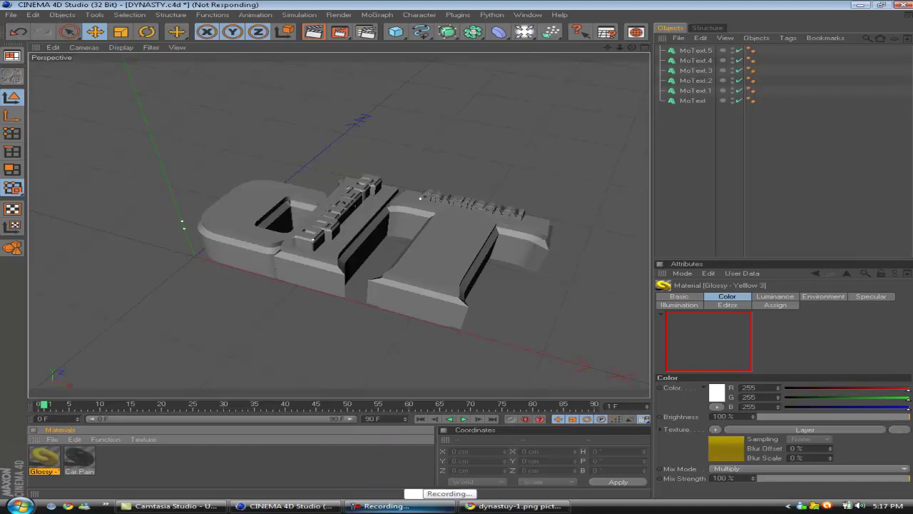
pyautogui.click(413, 505)
pyautogui.click(844, 461)
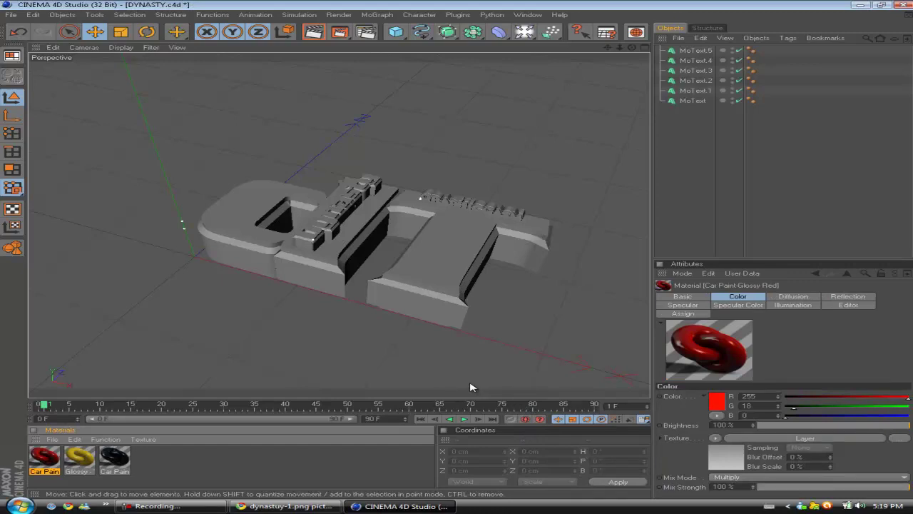
pyautogui.click(150, 466)
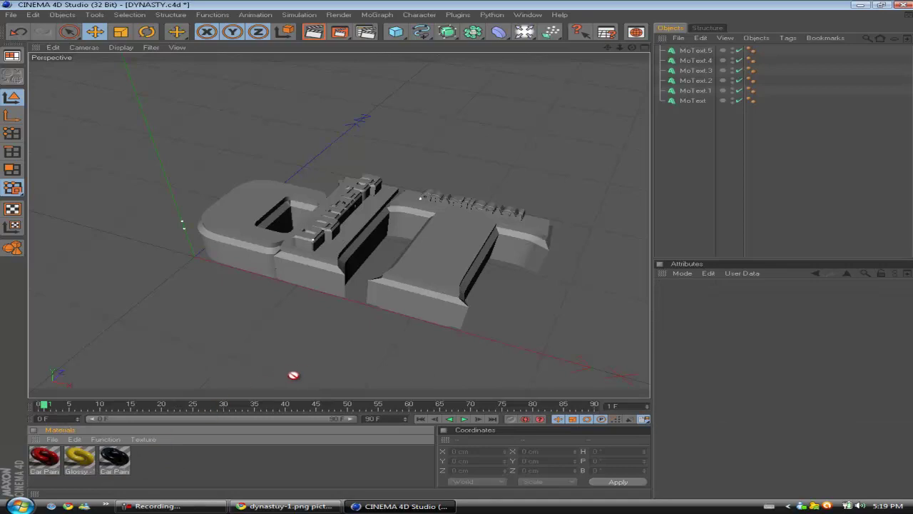
# - Apply the Glossy - Yellow 3 material to the front text layers MoText, MoText.2 and MoText.4
pyautogui.click(86, 460)
pyautogui.moveTo(86, 460); pyautogui.dragTo(707, 104)
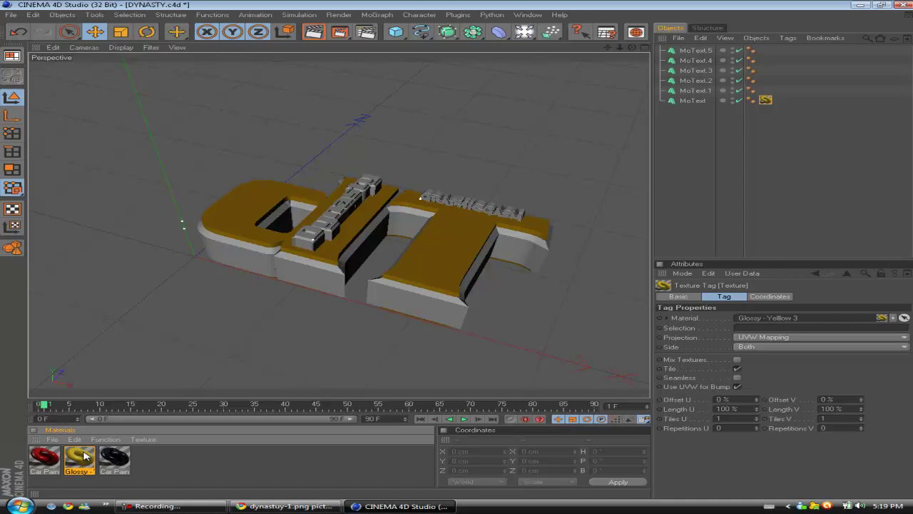
pyautogui.moveTo(85, 456); pyautogui.dragTo(697, 83)
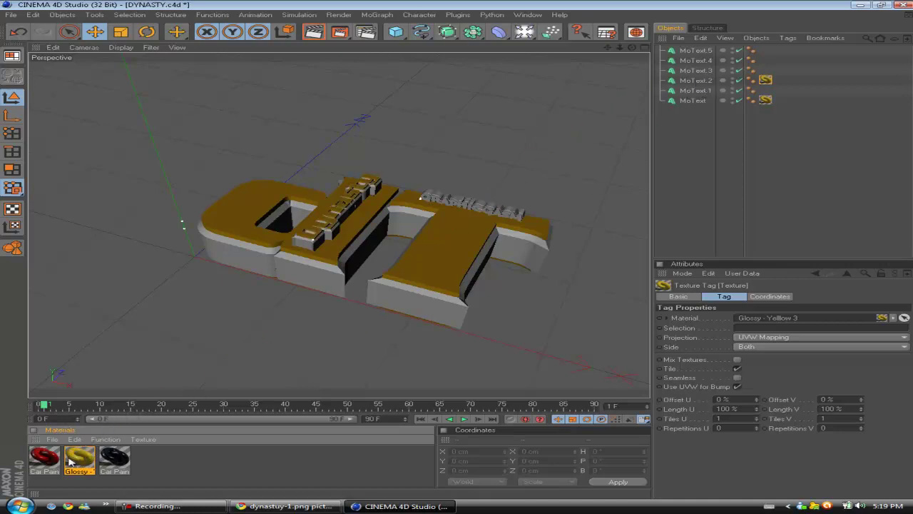
pyautogui.moveTo(69, 462); pyautogui.dragTo(710, 61)
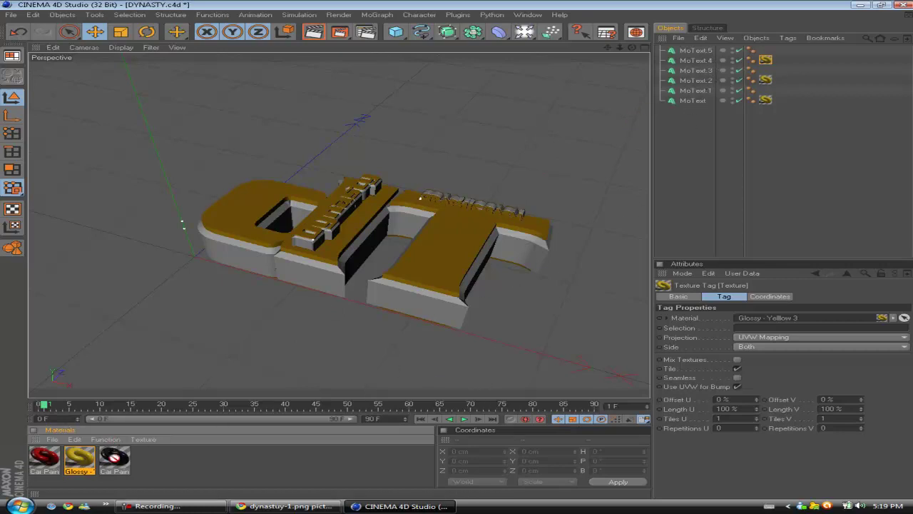
# - Apply the Car Paint-Glossy Black material to the backing text layers MoText.1, MoText.3 and MoText.5
pyautogui.moveTo(116, 460)
pyautogui.mouseDown()
pyautogui.moveTo(398, 290)
pyautogui.moveTo(695, 91)
pyautogui.mouseUp()
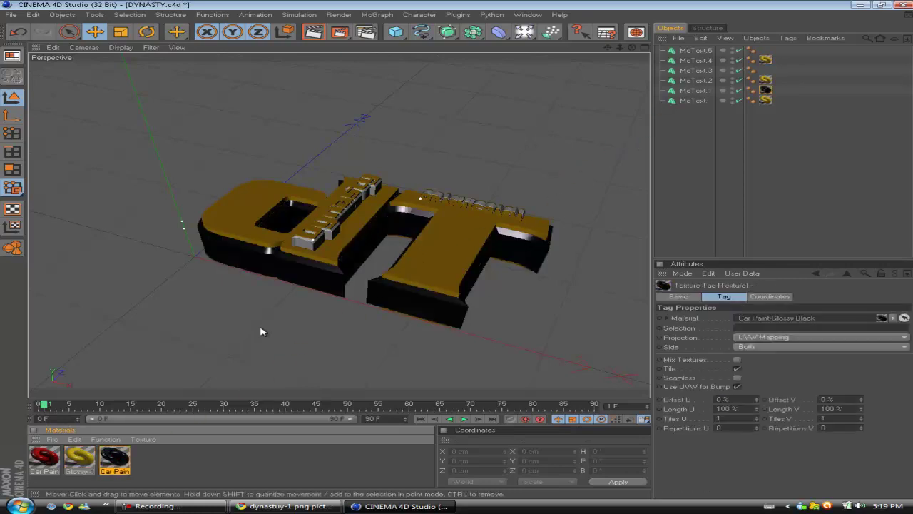
pyautogui.moveTo(109, 462)
pyautogui.mouseDown()
pyautogui.moveTo(144, 421)
pyautogui.moveTo(705, 71)
pyautogui.mouseUp()
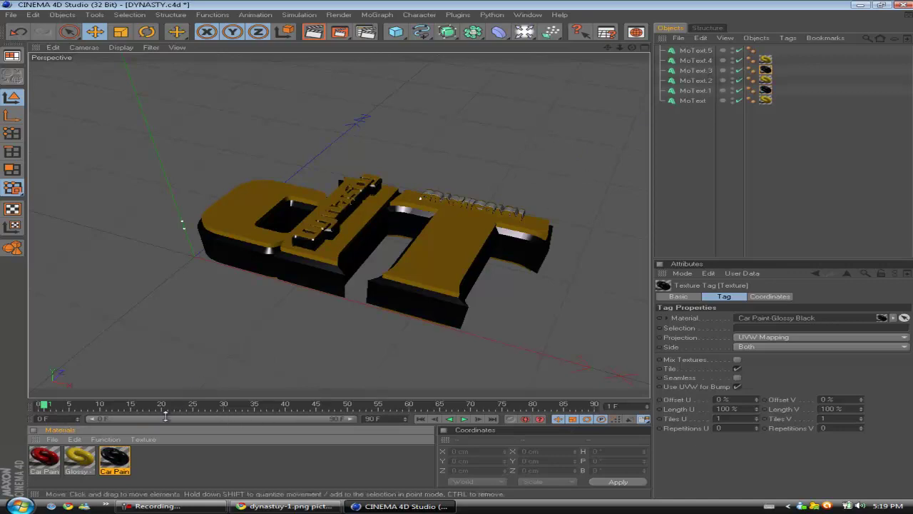
pyautogui.moveTo(107, 459)
pyautogui.mouseDown()
pyautogui.moveTo(397, 256)
pyautogui.moveTo(660, 115)
pyautogui.moveTo(703, 51)
pyautogui.mouseUp()
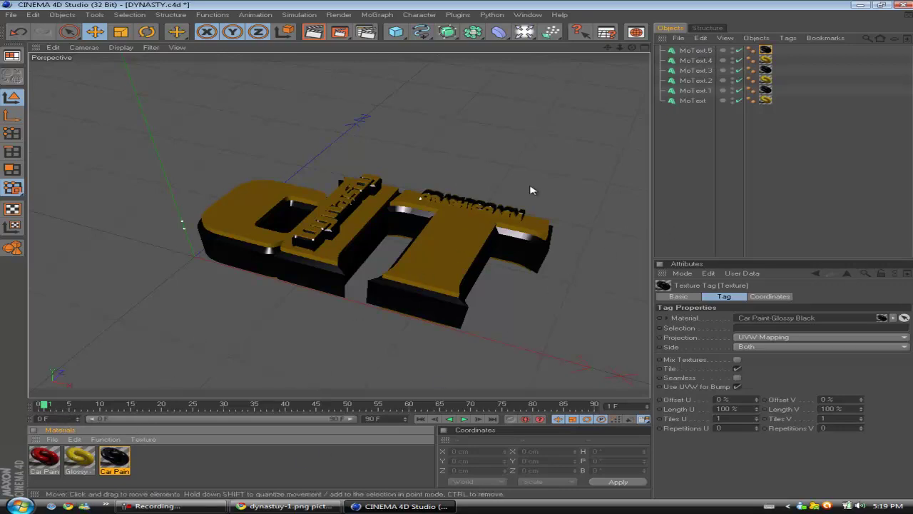
# - Replace the yellow material on the front "GRAPHICGASM" text, MoText.4, with Car Paint-Glossy Red
pyautogui.click(767, 61)
pyautogui.press('Delete')
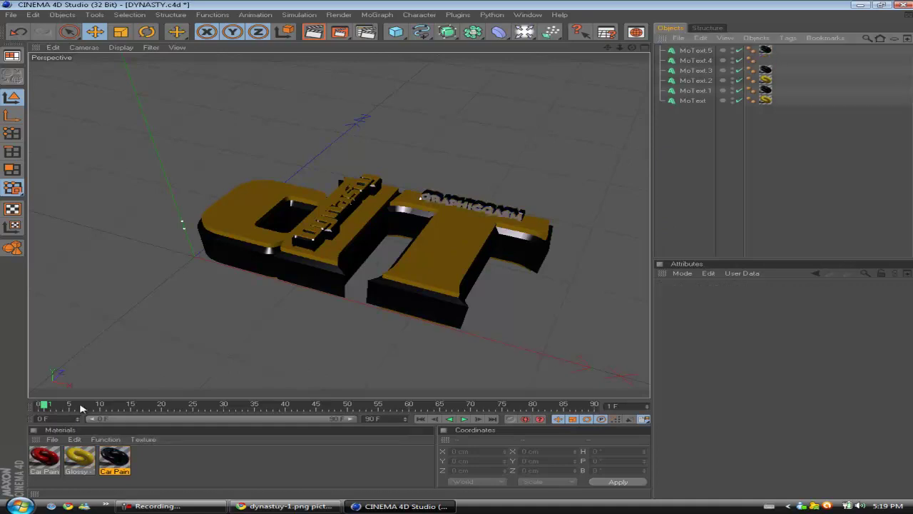
pyautogui.moveTo(53, 463)
pyautogui.mouseDown()
pyautogui.moveTo(726, 75)
pyautogui.moveTo(706, 61)
pyautogui.mouseUp()
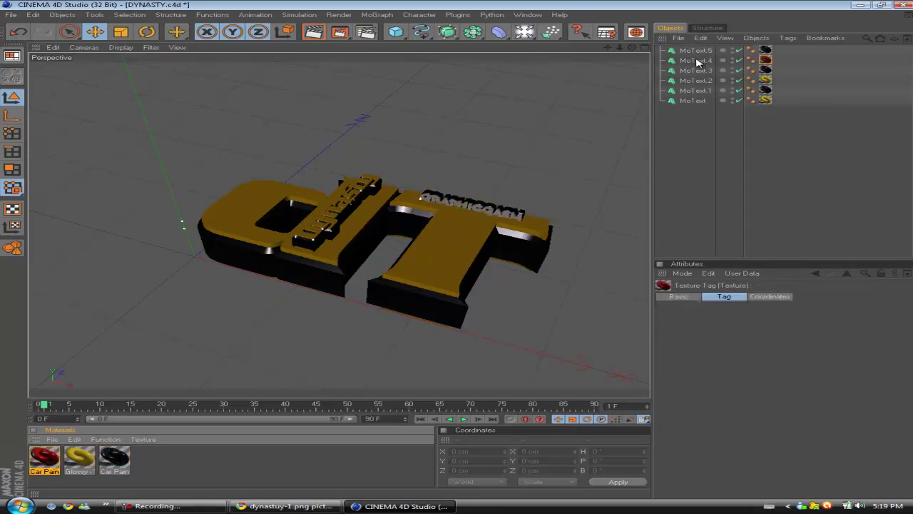
pyautogui.click(672, 202)
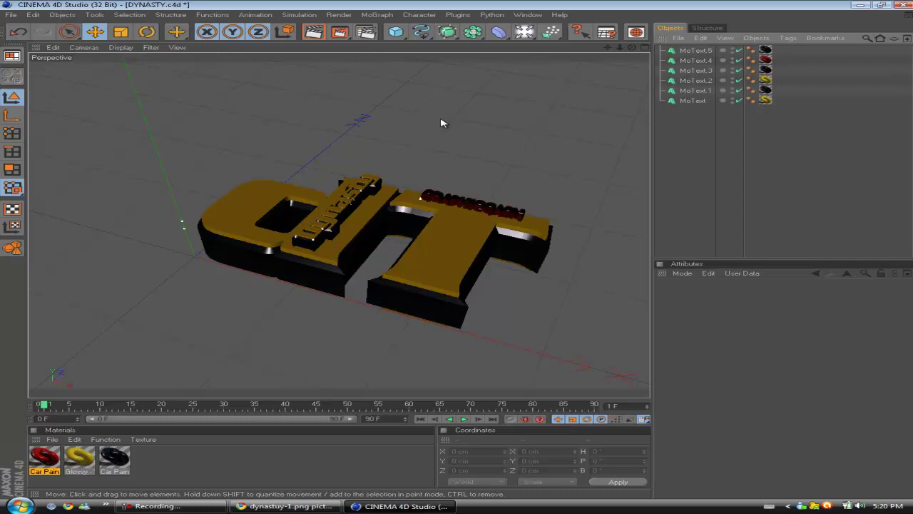
# - Add a Floor object beneath the layered "dT" logo
pyautogui.moveTo(549, 31); pyautogui.dragTo(647, 114)
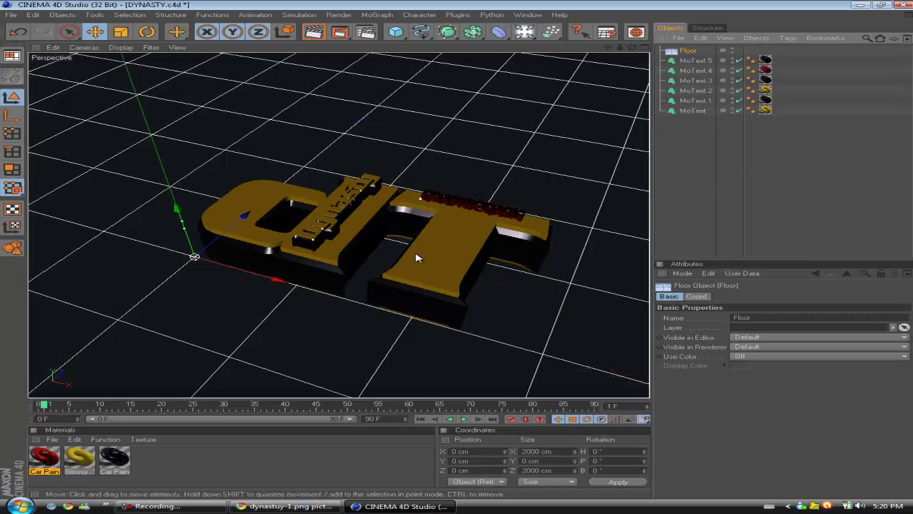
pyautogui.moveTo(460, 260)
pyautogui.keyDown('alt'); pyautogui.mouseDown()
pyautogui.moveTo(465, 249)
pyautogui.moveTo(471, 269)
pyautogui.moveTo(447, 257)
pyautogui.moveTo(461, 253)
pyautogui.mouseUp(); pyautogui.keyUp('alt')
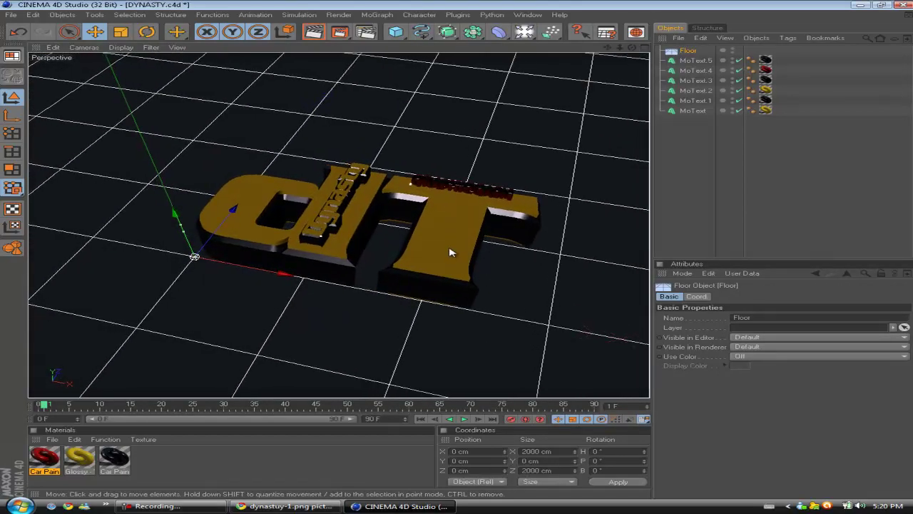
pyautogui.keyDown('alt'); pyautogui.moveTo(449, 252); pyautogui.dragTo(474, 259, button='middle'); pyautogui.keyUp('alt')
pyautogui.scroll(-1, 448, 337)
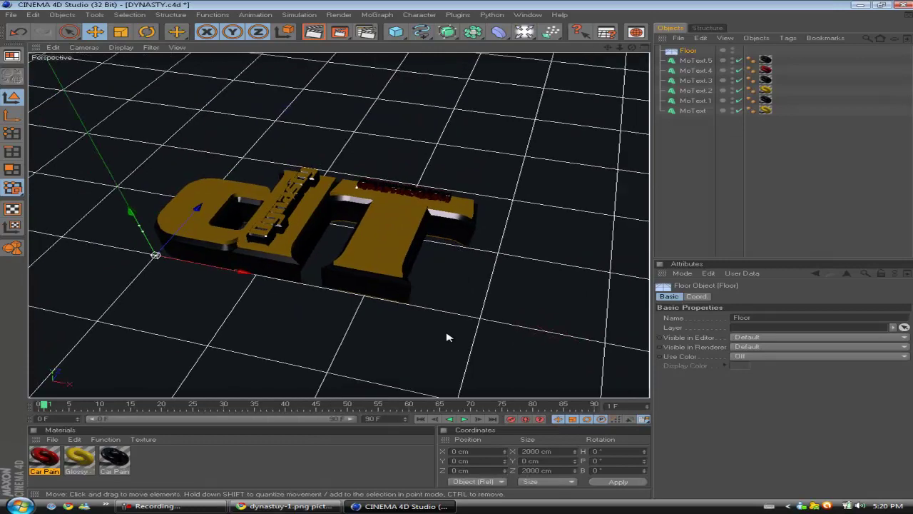
pyautogui.moveTo(417, 290)
pyautogui.keyDown('alt'); pyautogui.mouseDown()
pyautogui.moveTo(464, 255)
pyautogui.moveTo(417, 292)
pyautogui.mouseUp(); pyautogui.keyUp('alt')
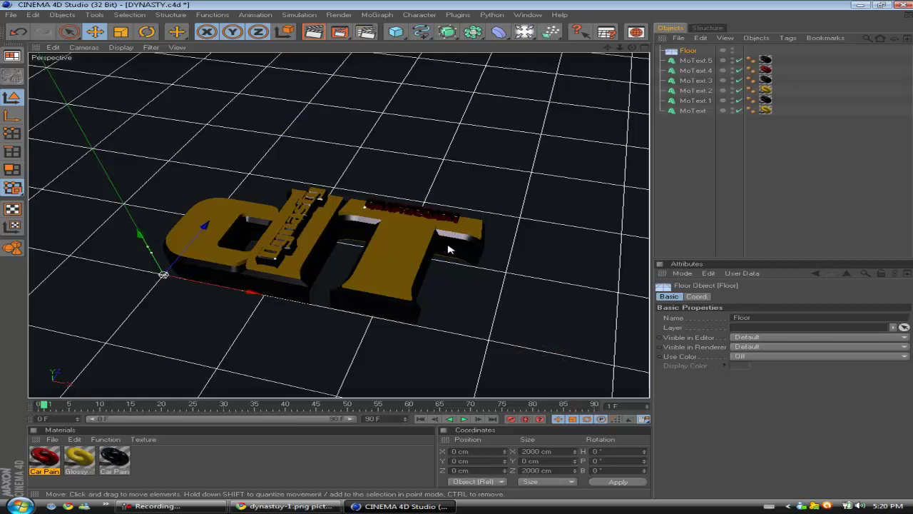
pyautogui.moveTo(448, 249); pyautogui.dragTo(459, 254)
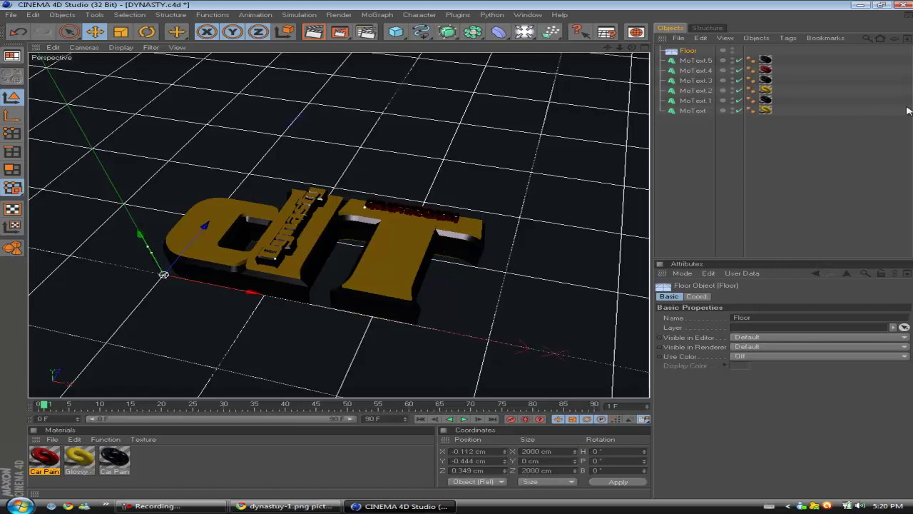
pyautogui.click(854, 140)
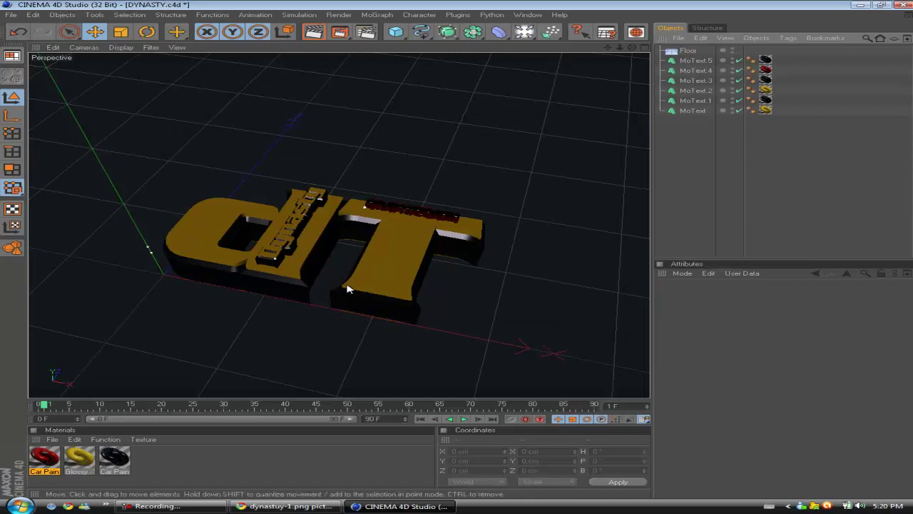
# - Create a new blank material and open it in the Material Editor
pyautogui.doubleClick(165, 461)
pyautogui.click(158, 460)
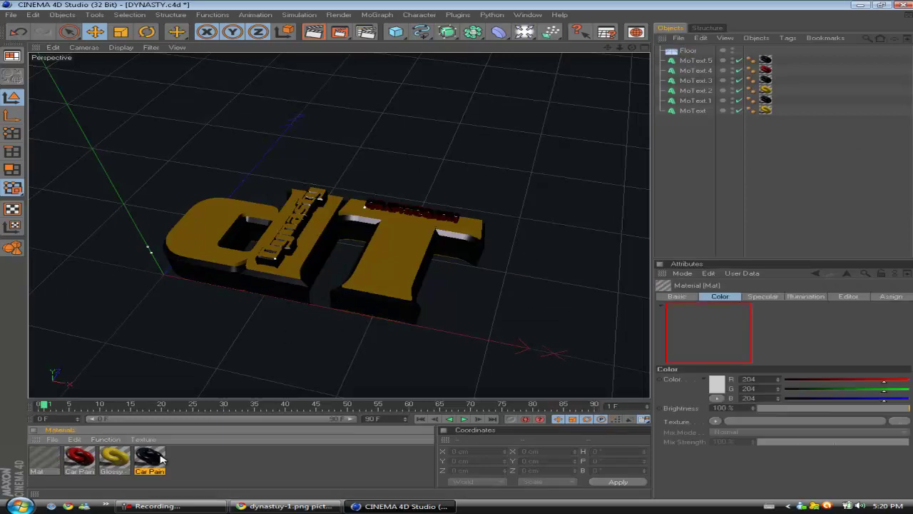
pyautogui.doubleClick(49, 461)
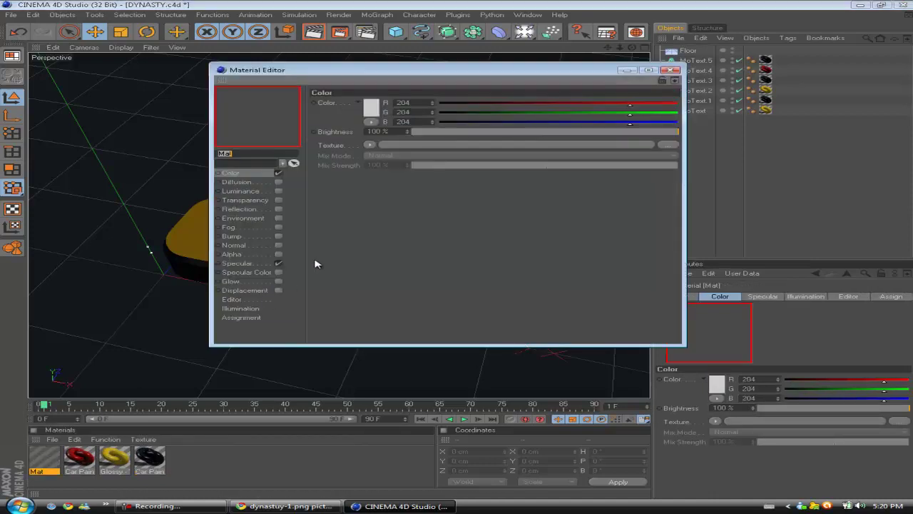
# - Enable Reflection on the new material and set its base colour to black
pyautogui.click(239, 209)
pyautogui.click(279, 210)
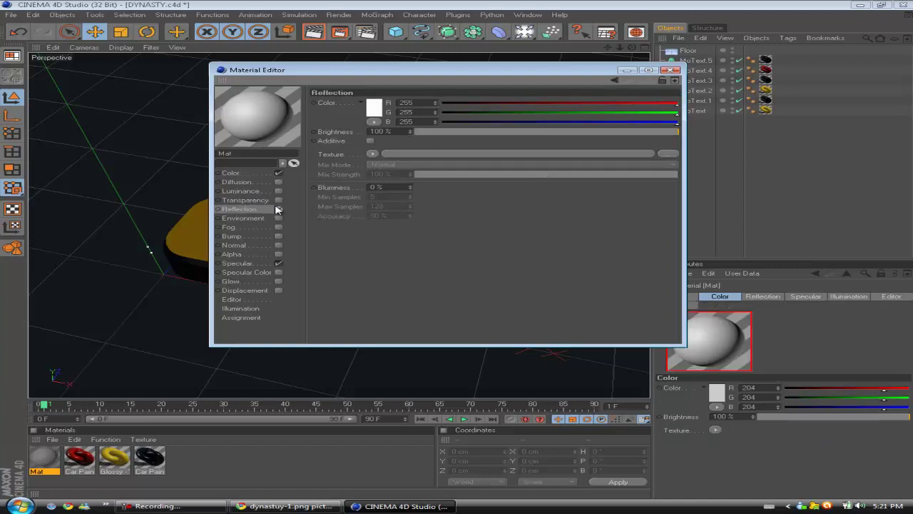
pyautogui.click(246, 173)
pyautogui.click(371, 107)
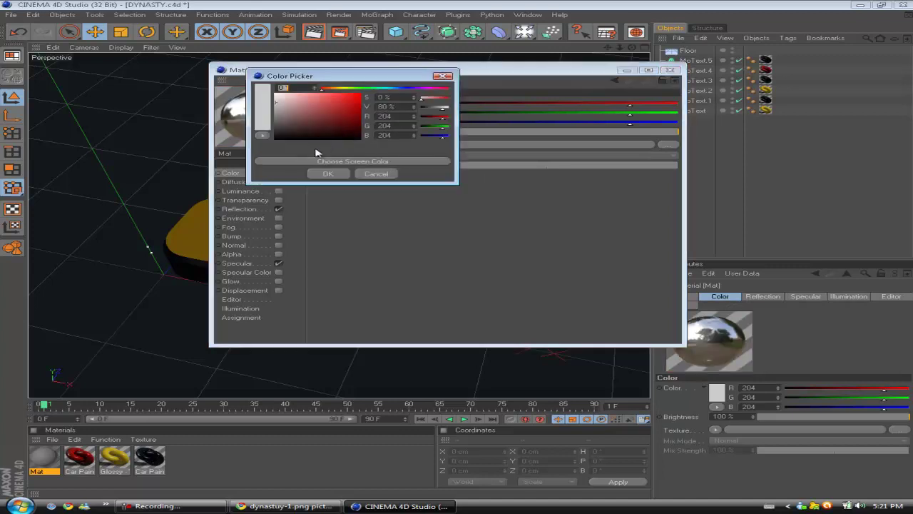
pyautogui.moveTo(316, 153); pyautogui.dragTo(275, 163)
pyautogui.click(328, 174)
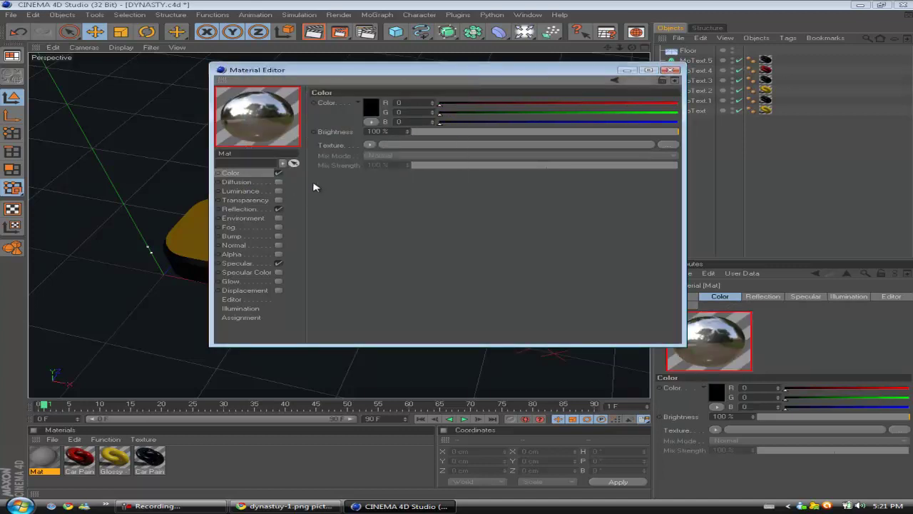
# - Set the material's reflection brightness to 0%, load a Fresnel texture into it and set the reflection blurriness to 4%
pyautogui.click(241, 209)
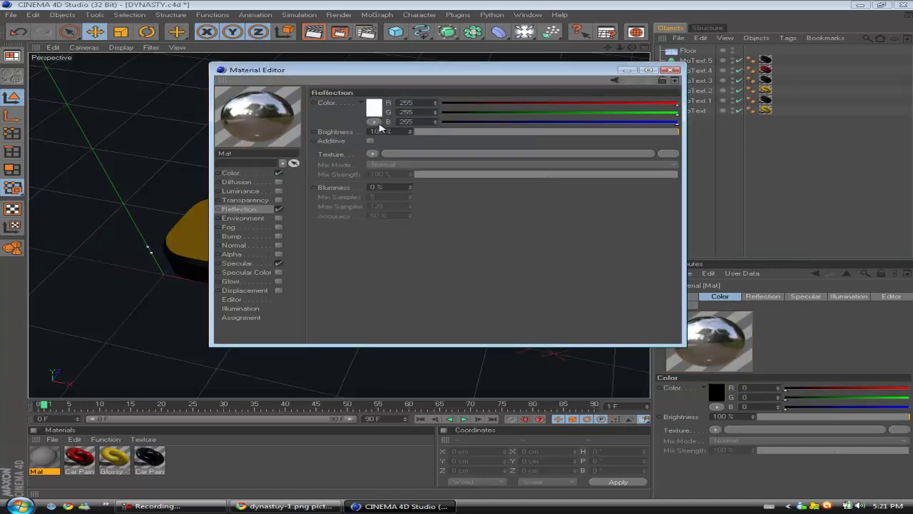
pyautogui.click(417, 131)
pyautogui.click(373, 155)
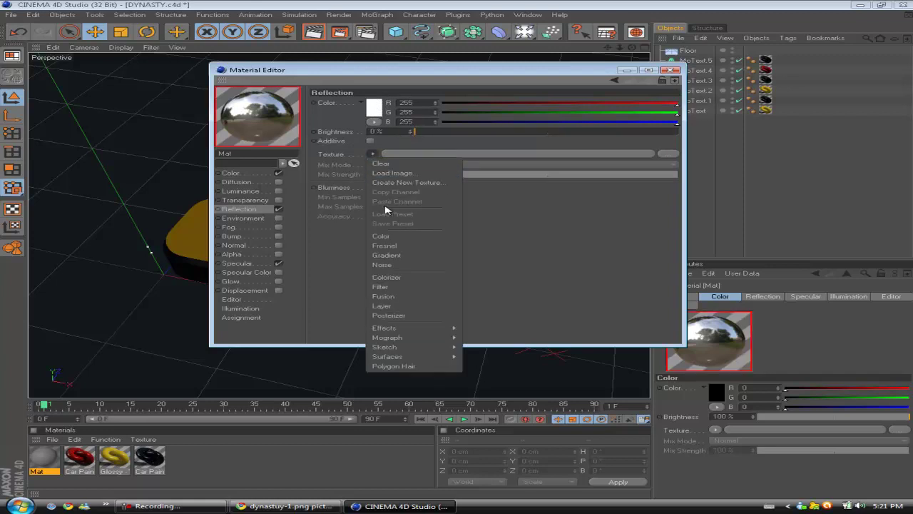
pyautogui.click(402, 246)
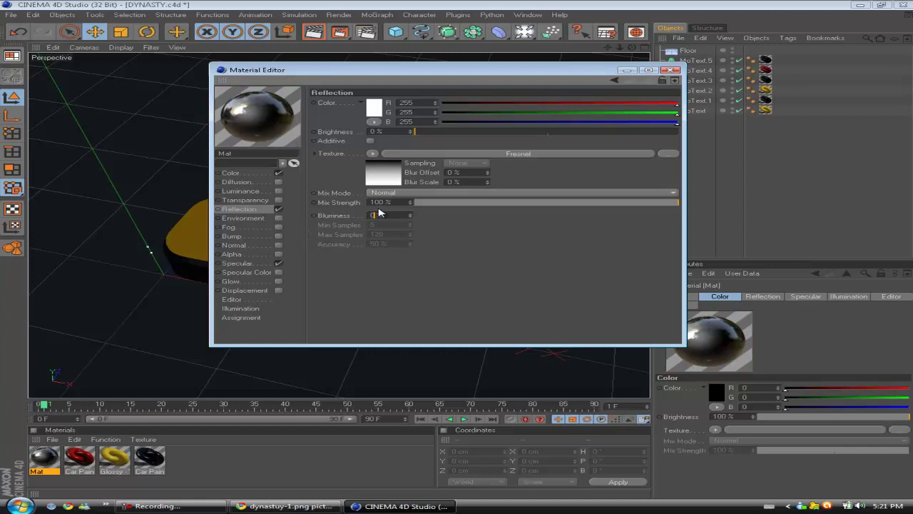
pyautogui.click(542, 250)
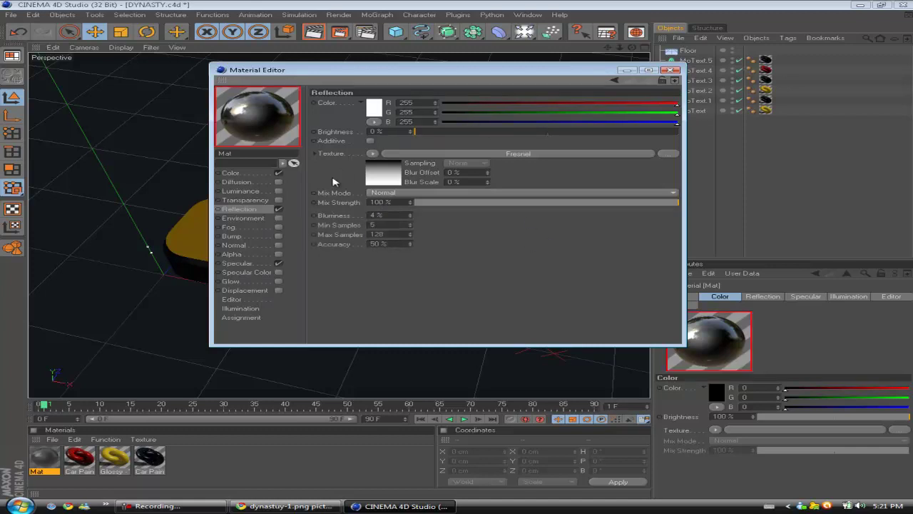
# - Enable Luminance on the material with a dark brown colour, RGB 60, 31, 12, at 26% brightness, and close the Material Editor
pyautogui.click(254, 191)
pyautogui.click(278, 190)
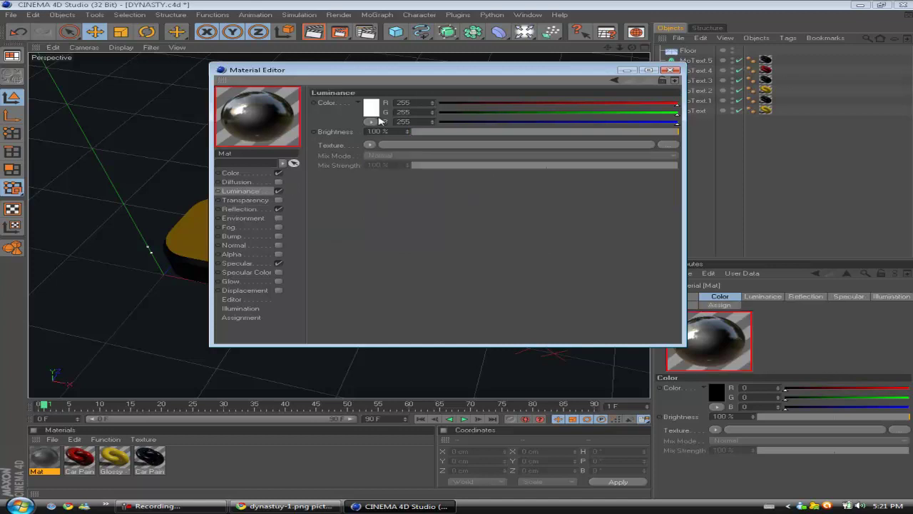
pyautogui.click(372, 122)
pyautogui.click(374, 119)
pyautogui.click(373, 113)
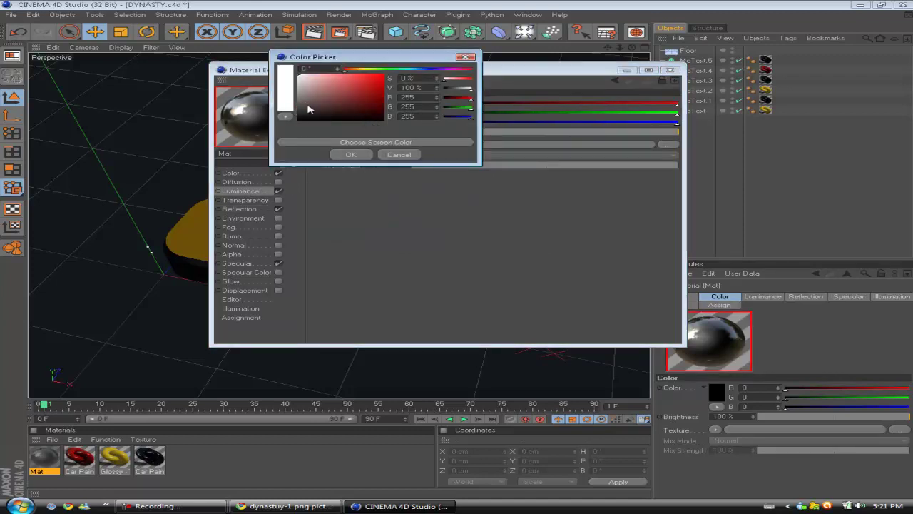
pyautogui.moveTo(308, 109); pyautogui.dragTo(333, 115)
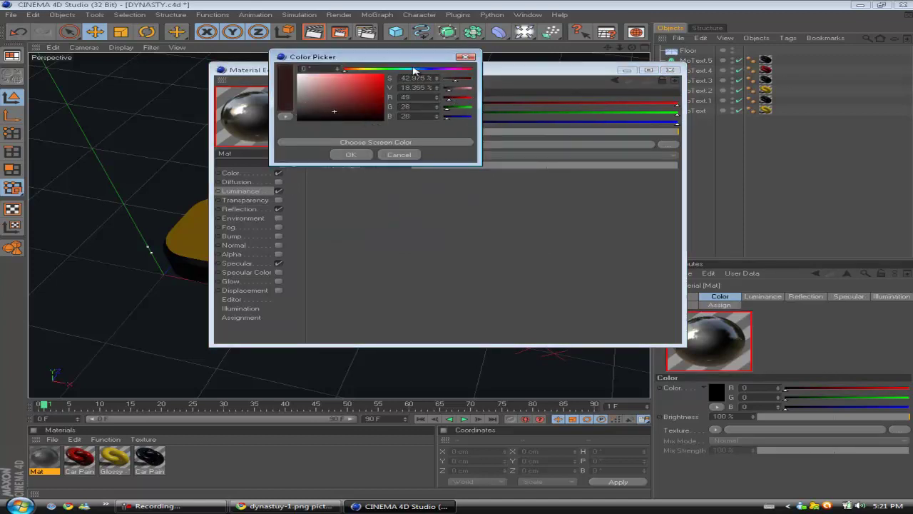
pyautogui.click(353, 69)
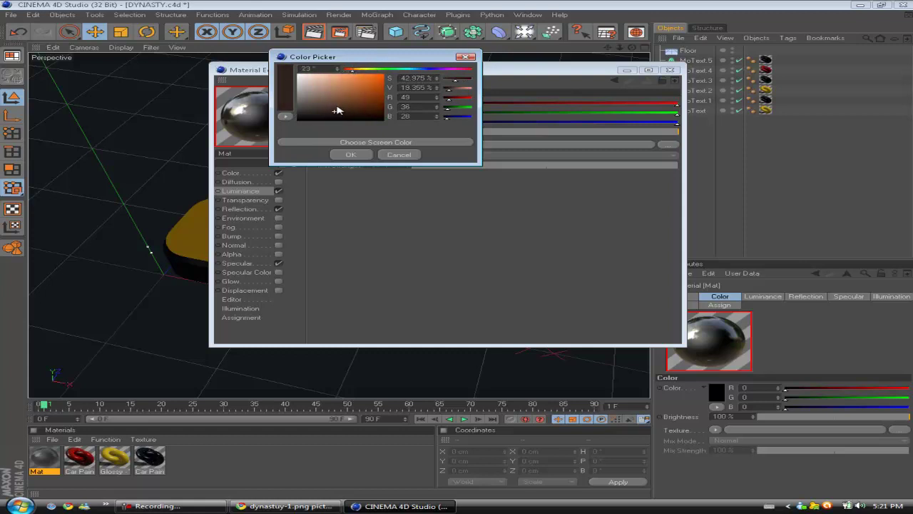
pyautogui.moveTo(337, 111); pyautogui.dragTo(362, 112)
pyautogui.click(357, 153)
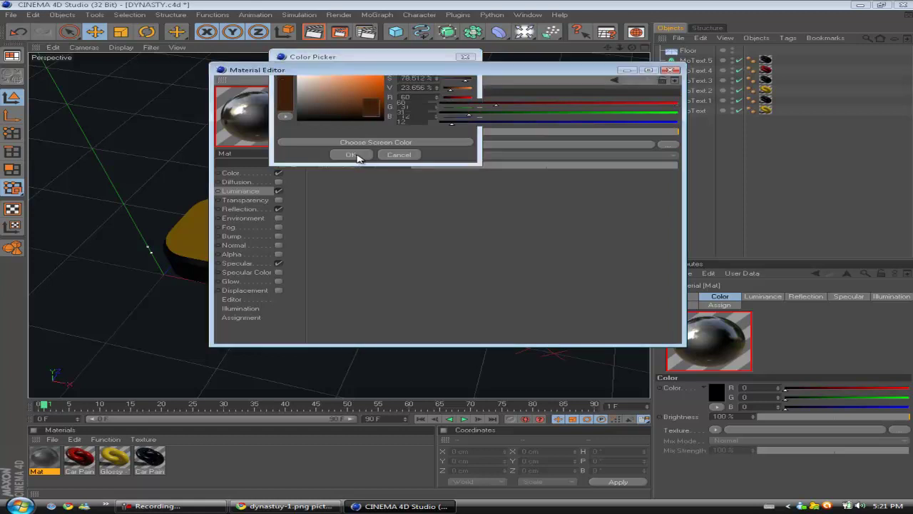
pyautogui.moveTo(444, 133); pyautogui.dragTo(481, 134)
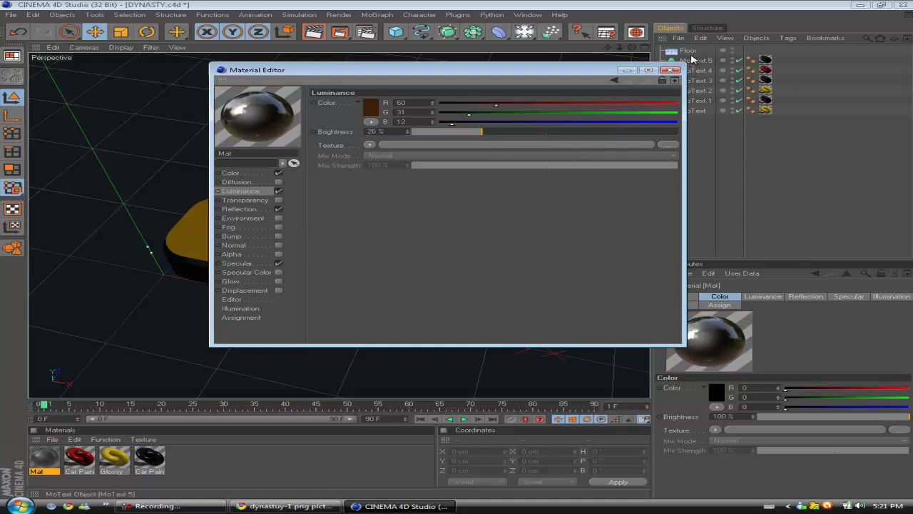
pyautogui.click(670, 70)
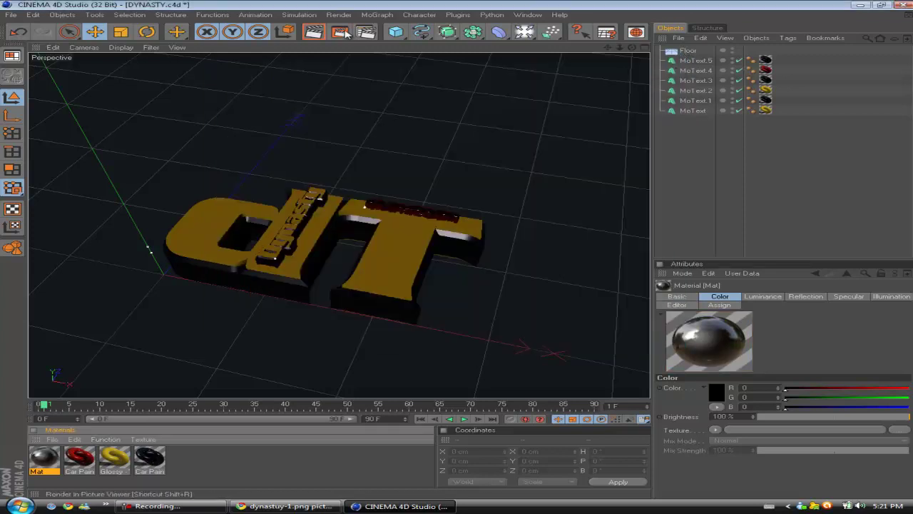
# - Apply the new Mat material to the Floor object and render the view to preview it
pyautogui.click(318, 35)
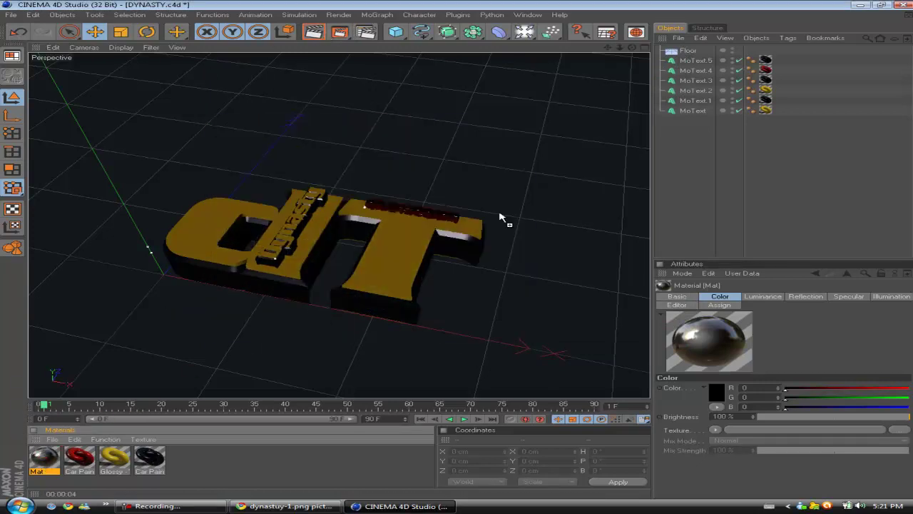
pyautogui.moveTo(500, 217); pyautogui.dragTo(692, 50)
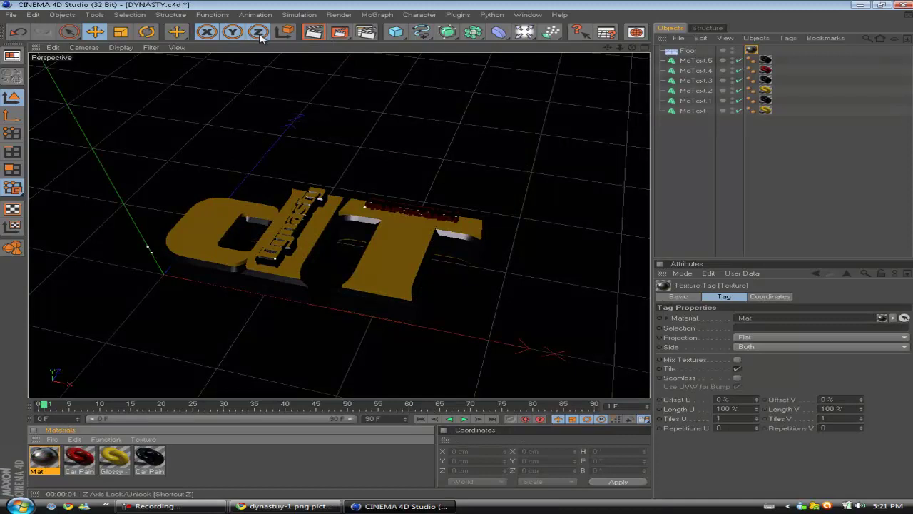
pyautogui.click(308, 34)
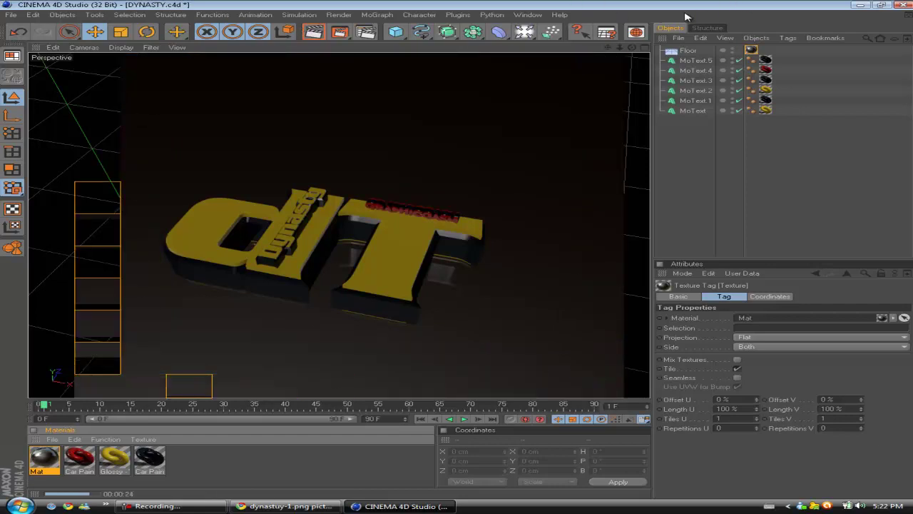
pyautogui.click(706, 173)
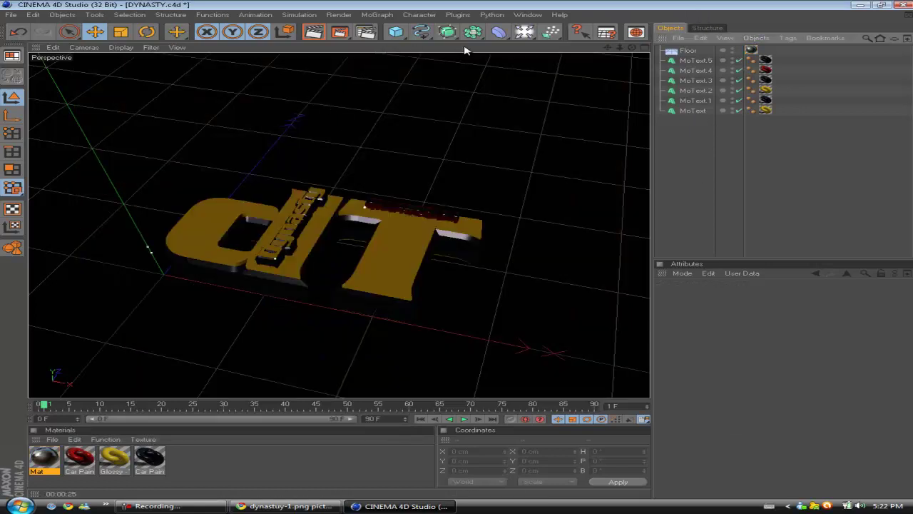
# - Add a spot light and move it above the logo to about X 142 cm, Y 223 cm
pyautogui.moveTo(524, 32); pyautogui.dragTo(578, 60)
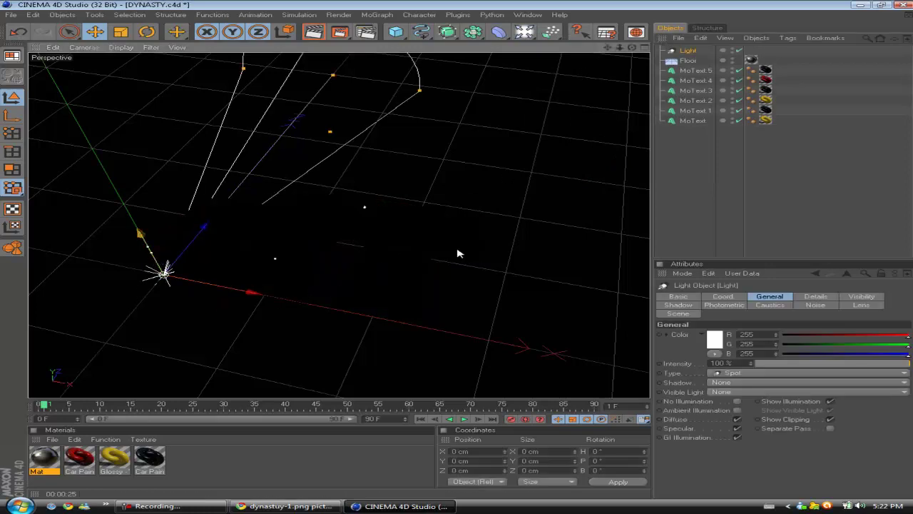
pyautogui.moveTo(140, 233); pyautogui.dragTo(54, 81)
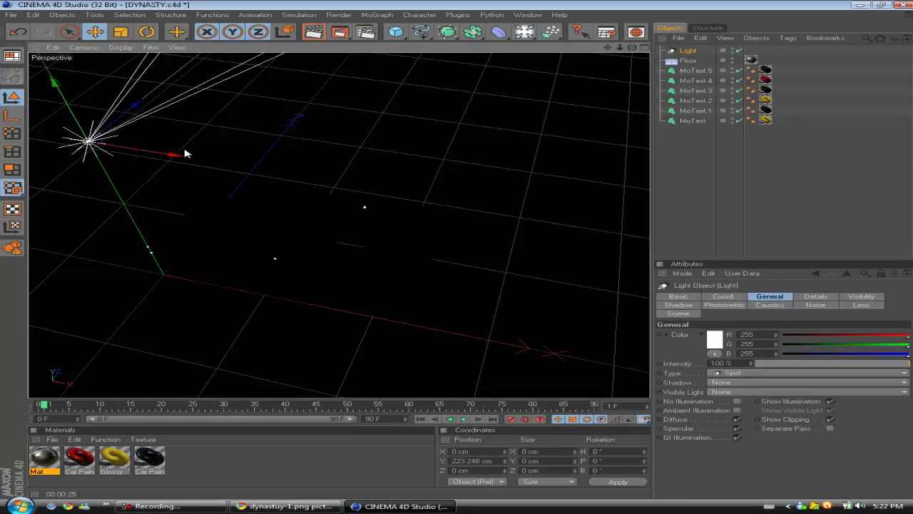
pyautogui.moveTo(184, 153); pyautogui.dragTo(459, 251)
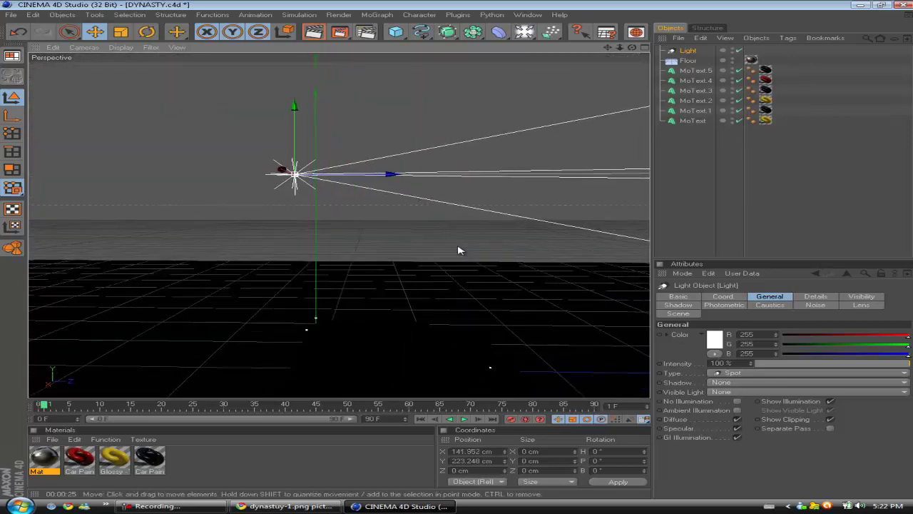
# - Rotate the spot light to a pitch of about -90° so it points straight down at the logo
pyautogui.click(146, 31)
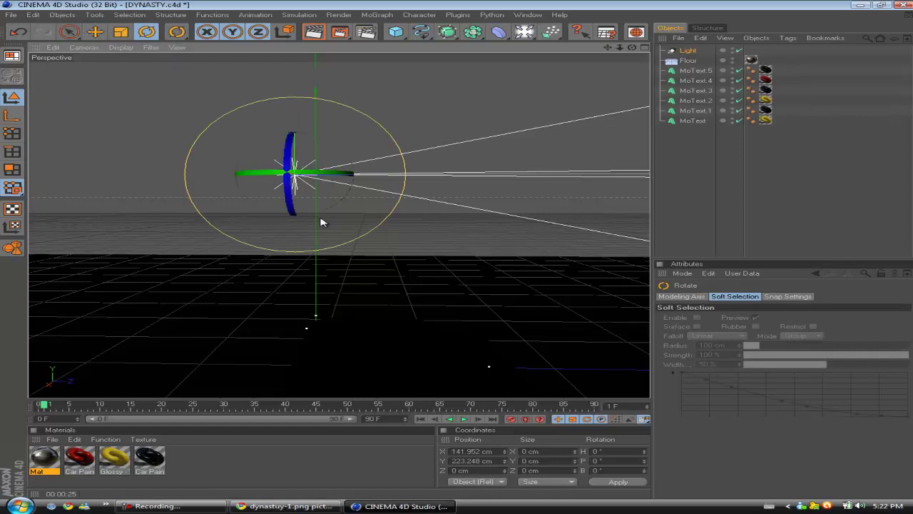
pyautogui.keyDown('alt'); pyautogui.moveTo(458, 254); pyautogui.dragTo(291, 206); pyautogui.keyUp('alt')
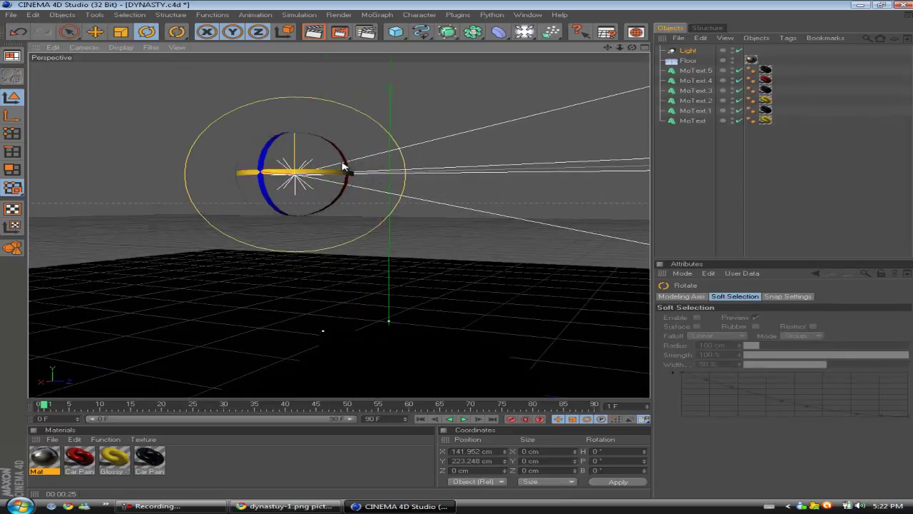
pyautogui.moveTo(349, 170); pyautogui.dragTo(315, 240)
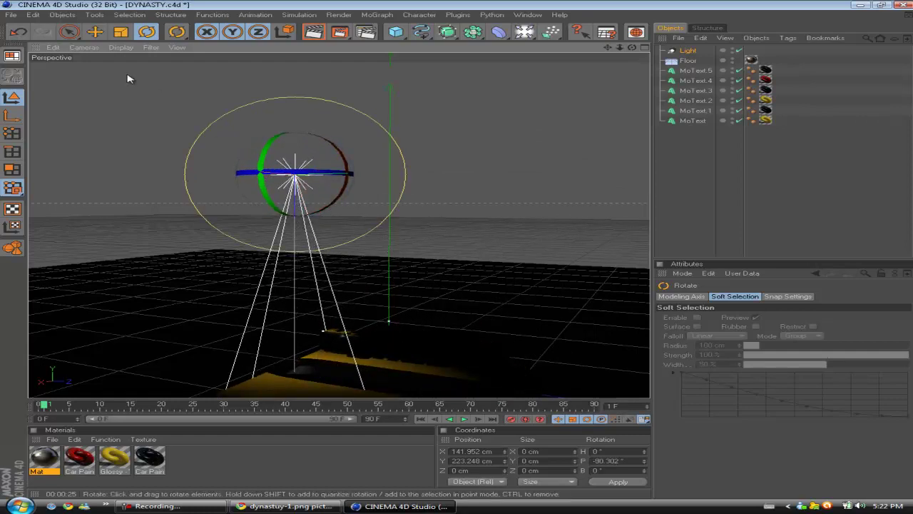
# - Centre and raise the spot light over the logo, at about X 126 cm, Y 413 cm, Z 59 cm
pyautogui.click(94, 31)
pyautogui.moveTo(340, 183); pyautogui.dragTo(355, 229)
pyautogui.scroll(-4, 203, 294)
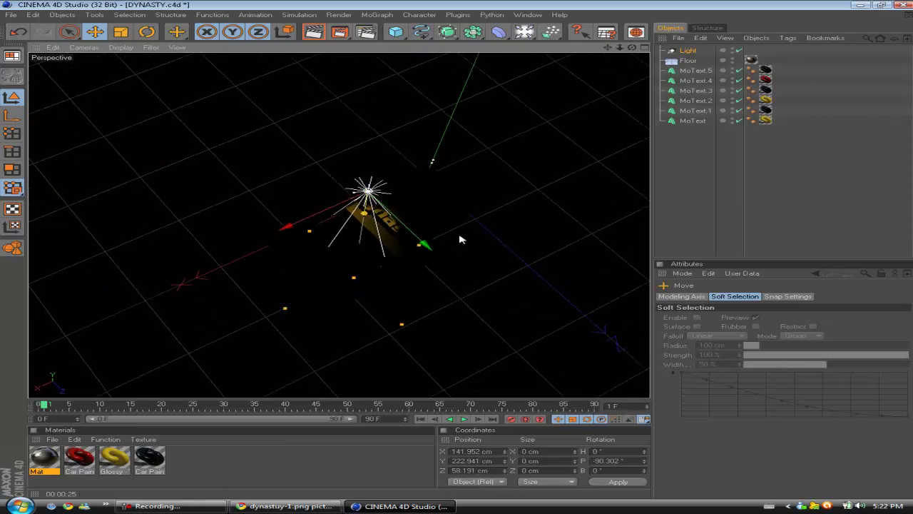
pyautogui.moveTo(460, 239); pyautogui.dragTo(359, 309)
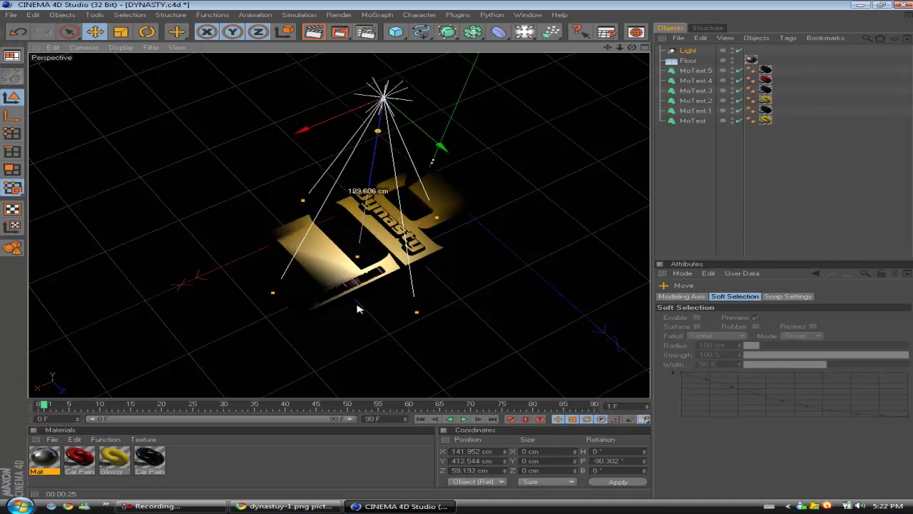
pyautogui.moveTo(441, 256)
pyautogui.keyDown('alt'); pyautogui.mouseDown()
pyautogui.moveTo(483, 255)
pyautogui.moveTo(457, 254)
pyautogui.mouseUp(); pyautogui.keyUp('alt')
pyautogui.moveTo(289, 99); pyautogui.dragTo(457, 254)
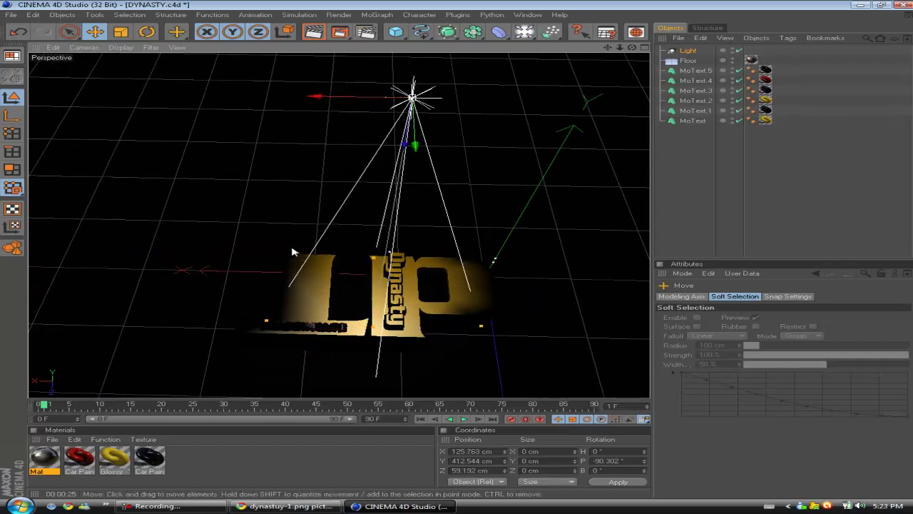
# - Render the perspective view to check how the spot light illuminates the logo and floor
pyautogui.keyDown('alt'); pyautogui.moveTo(259, 298); pyautogui.dragTo(465, 256); pyautogui.keyUp('alt')
pyautogui.scroll(5, 354, 344)
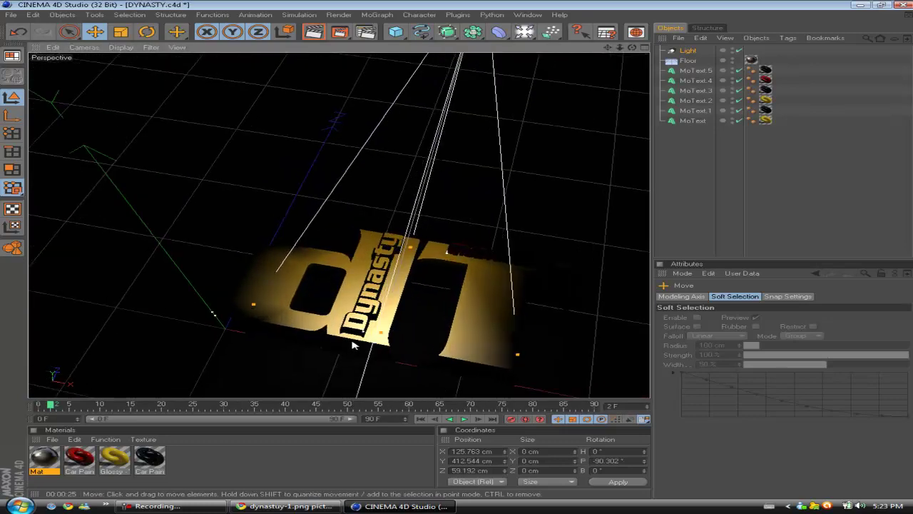
pyautogui.keyDown('alt'); pyautogui.moveTo(359, 339); pyautogui.dragTo(456, 255); pyautogui.keyUp('alt')
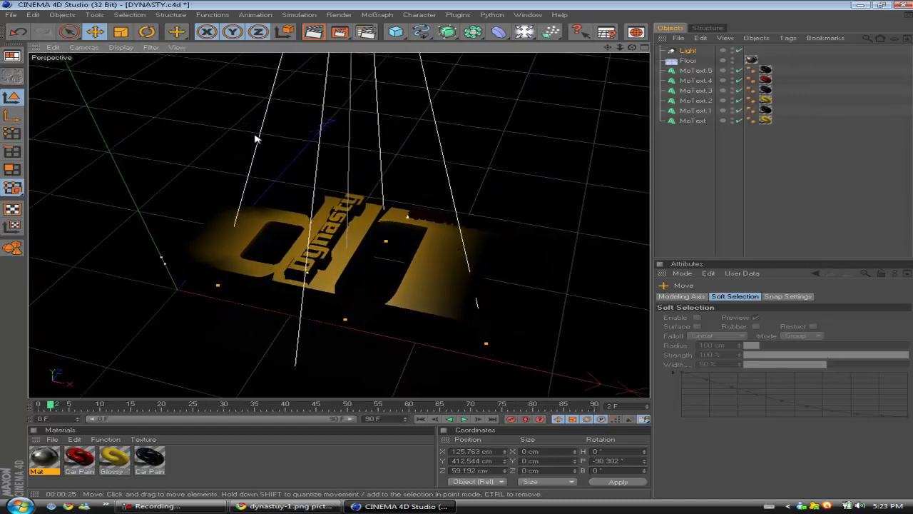
pyautogui.click(314, 32)
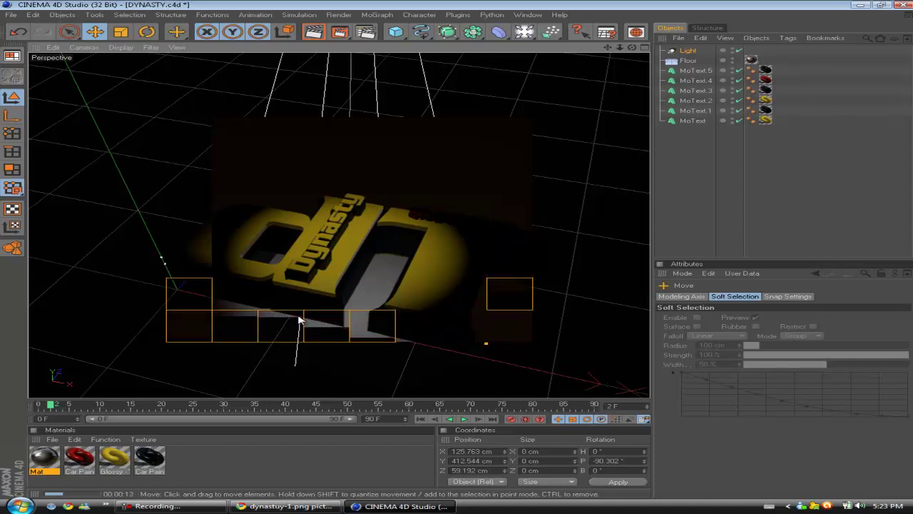
pyautogui.click(683, 224)
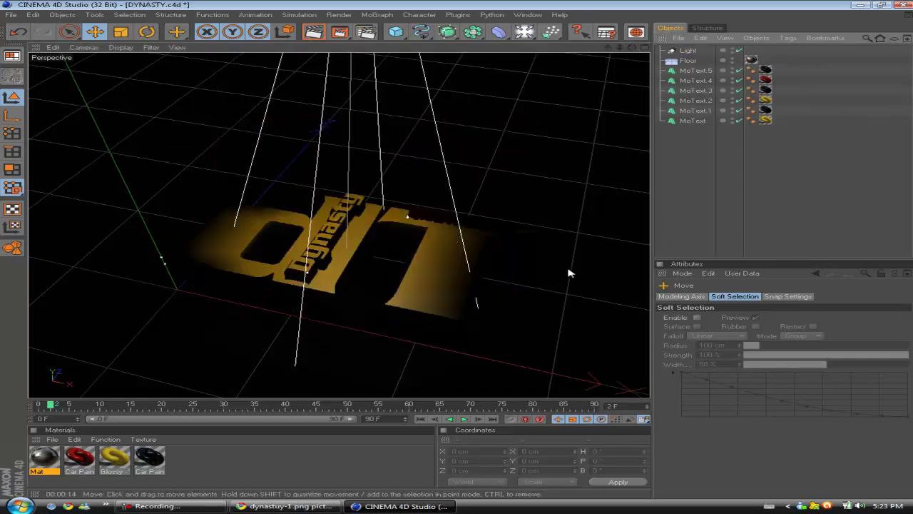
# - Raise the spot light further above the logo, to a height of about 485 cm
pyautogui.keyDown('alt'); pyautogui.moveTo(510, 270); pyautogui.dragTo(457, 250); pyautogui.keyUp('alt')
pyautogui.click(687, 51)
pyautogui.scroll(2, 459, 255)
pyautogui.moveTo(367, 309); pyautogui.dragTo(459, 247)
pyautogui.scroll(-5, 460, 271)
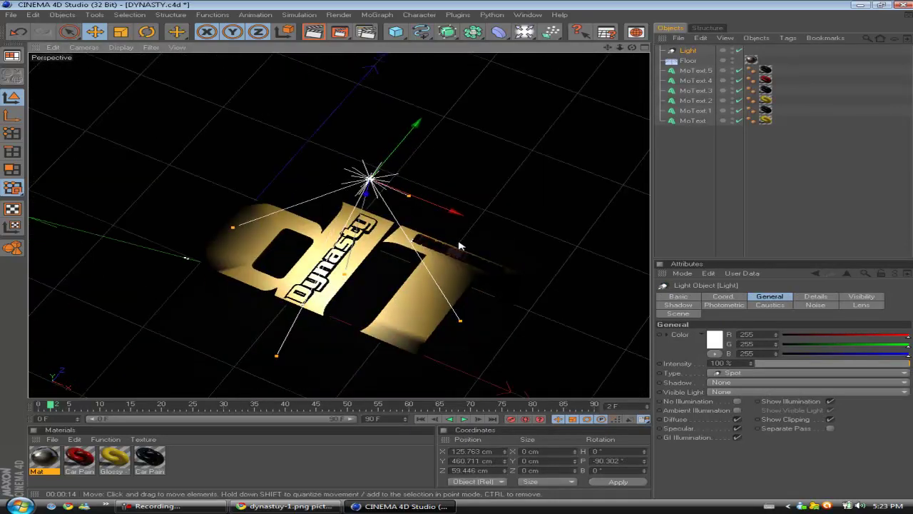
pyautogui.keyDown('alt'); pyautogui.moveTo(458, 269); pyautogui.dragTo(438, 233); pyautogui.keyUp('alt')
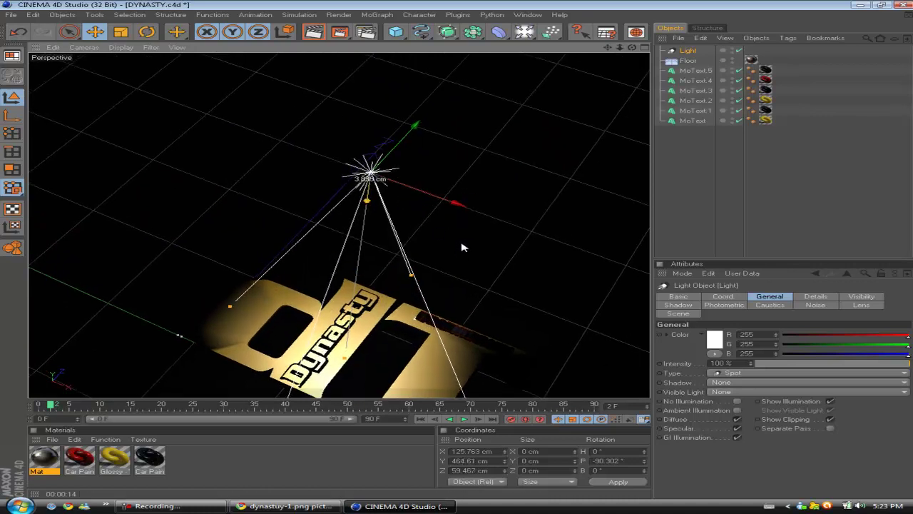
pyautogui.moveTo(460, 240)
pyautogui.mouseDown()
pyautogui.moveTo(458, 254)
pyautogui.moveTo(460, 243)
pyautogui.mouseUp()
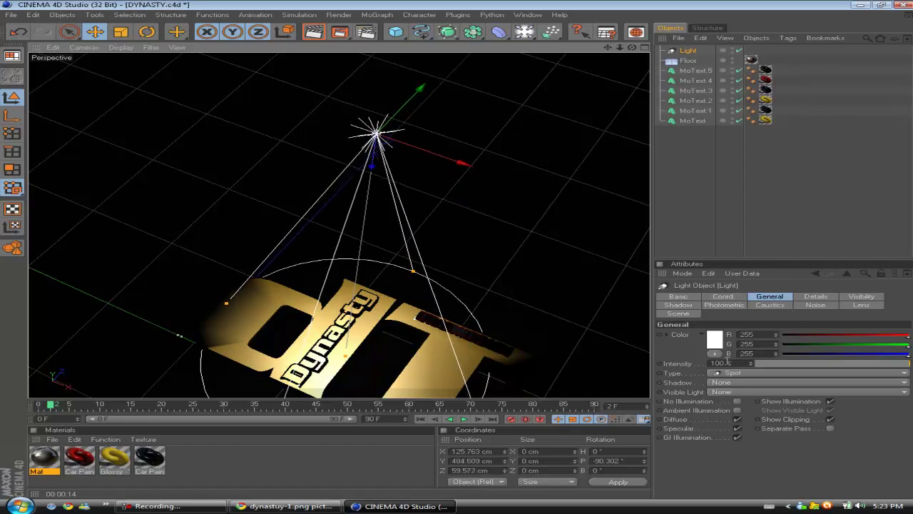
# - Set the spot light's shadow type to Shadow Maps (Soft)
pyautogui.click(679, 305)
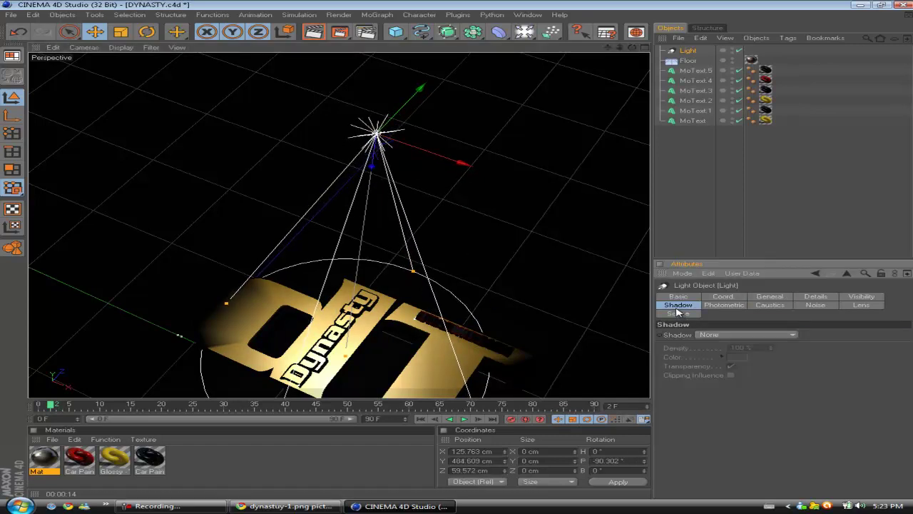
pyautogui.click(722, 335)
pyautogui.click(714, 345)
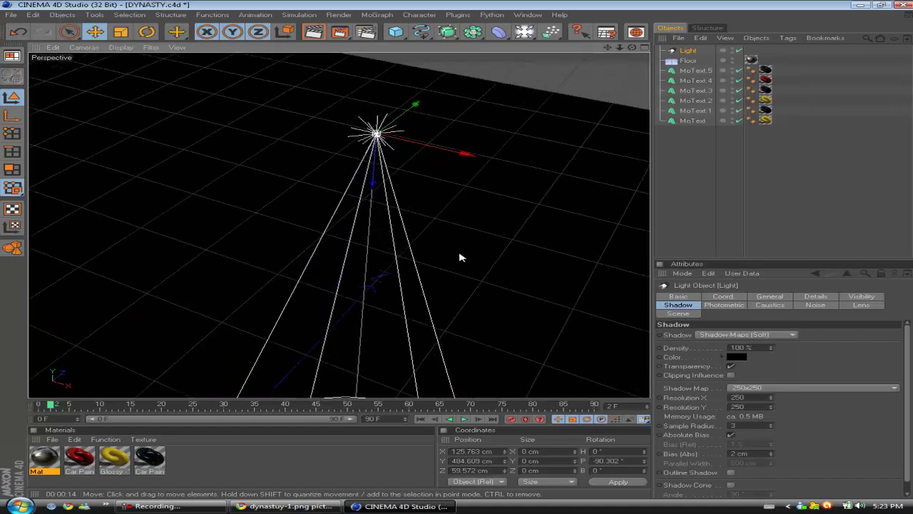
# - Render the perspective view to check the soft shadows the spot light casts on the logo and floor
pyautogui.keyDown('alt'); pyautogui.moveTo(460, 257); pyautogui.dragTo(483, 232); pyautogui.keyUp('alt')
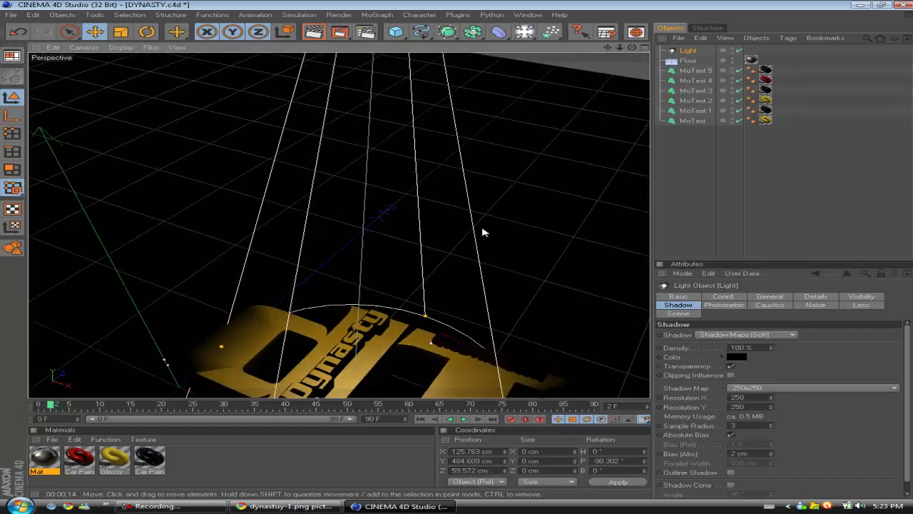
pyautogui.keyDown('alt'); pyautogui.moveTo(483, 232); pyautogui.dragTo(461, 253, button='right'); pyautogui.keyUp('alt')
pyautogui.moveTo(461, 253); pyautogui.dragTo(483, 350)
pyautogui.keyDown('alt'); pyautogui.moveTo(459, 239); pyautogui.dragTo(439, 254); pyautogui.keyUp('alt')
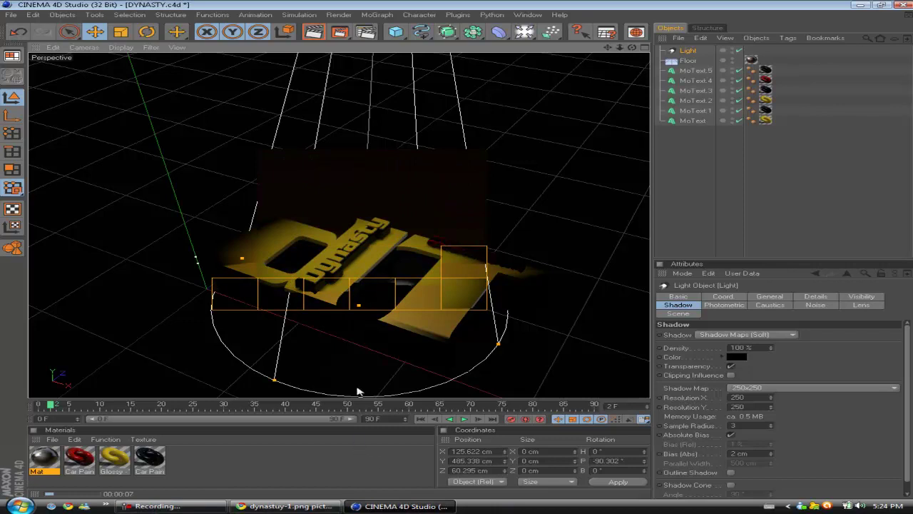
# - Add an omni light and place it in front of the logo, at about X 122 cm, Y 23 cm, Z -72 cm
pyautogui.click(777, 205)
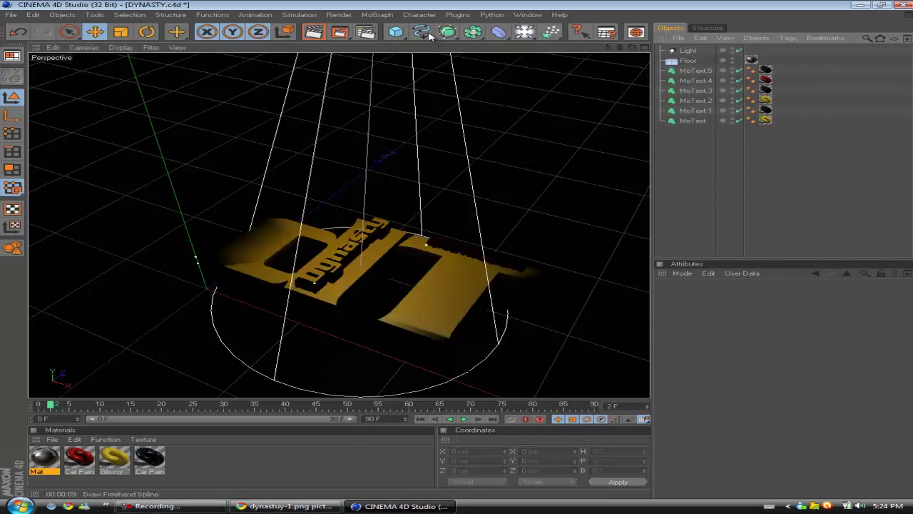
pyautogui.moveTo(523, 31); pyautogui.dragTo(596, 44)
pyautogui.moveTo(261, 248); pyautogui.dragTo(223, 312)
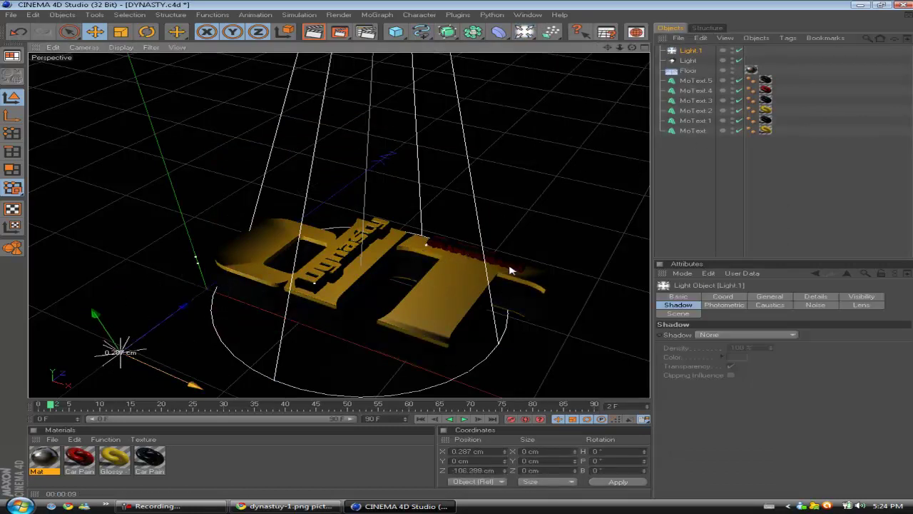
pyautogui.moveTo(510, 270); pyautogui.dragTo(163, 353)
pyautogui.moveTo(460, 253); pyautogui.dragTo(321, 345)
pyautogui.keyDown('alt'); pyautogui.moveTo(462, 268); pyautogui.dragTo(460, 250); pyautogui.keyUp('alt')
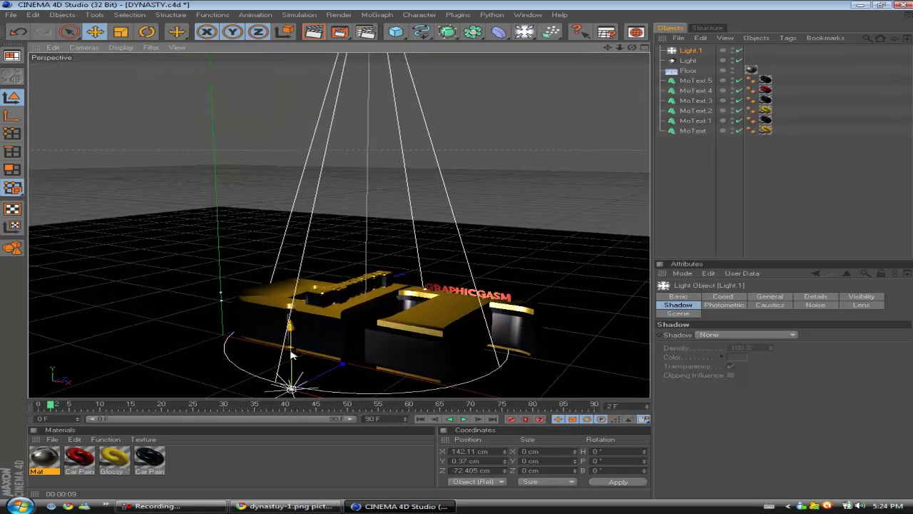
pyautogui.moveTo(291, 350); pyautogui.dragTo(375, 359)
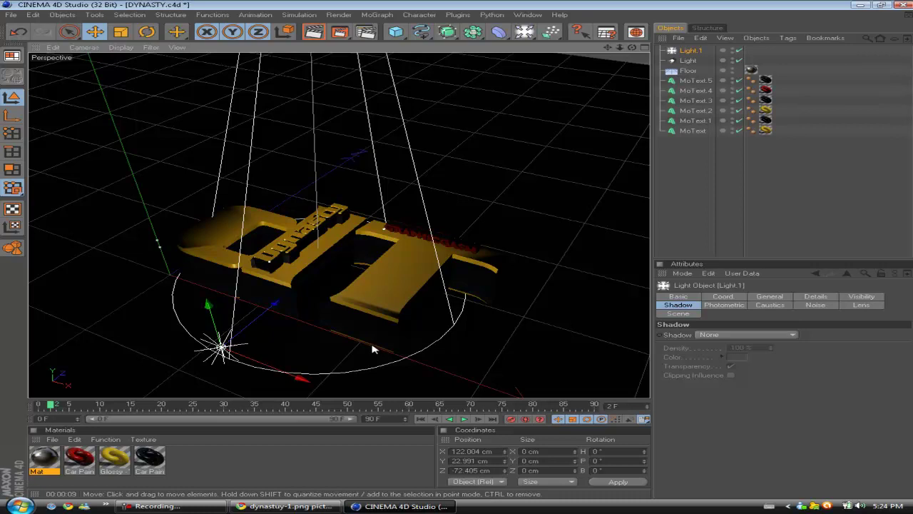
# - Render the perspective view to check how the omni light illuminates the front of the logo
pyautogui.keyDown('alt'); pyautogui.moveTo(458, 254); pyautogui.dragTo(460, 251); pyautogui.keyUp('alt')
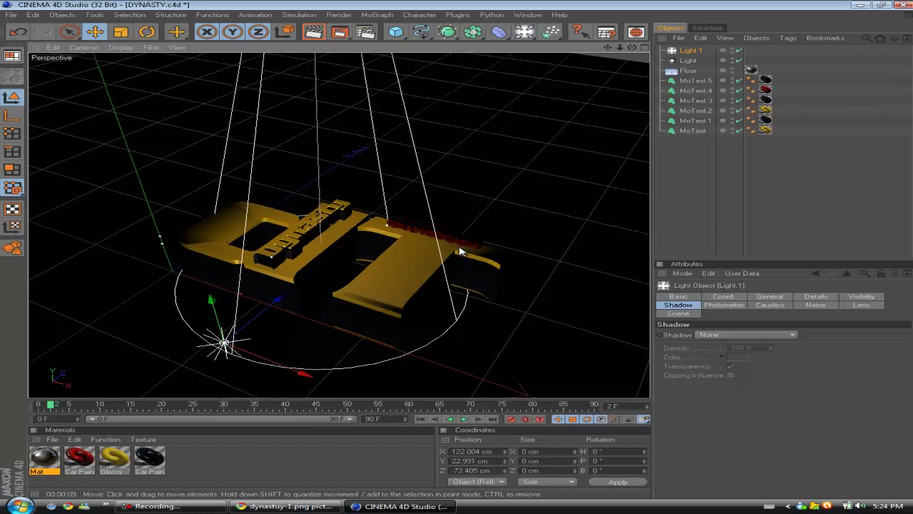
pyautogui.click(313, 31)
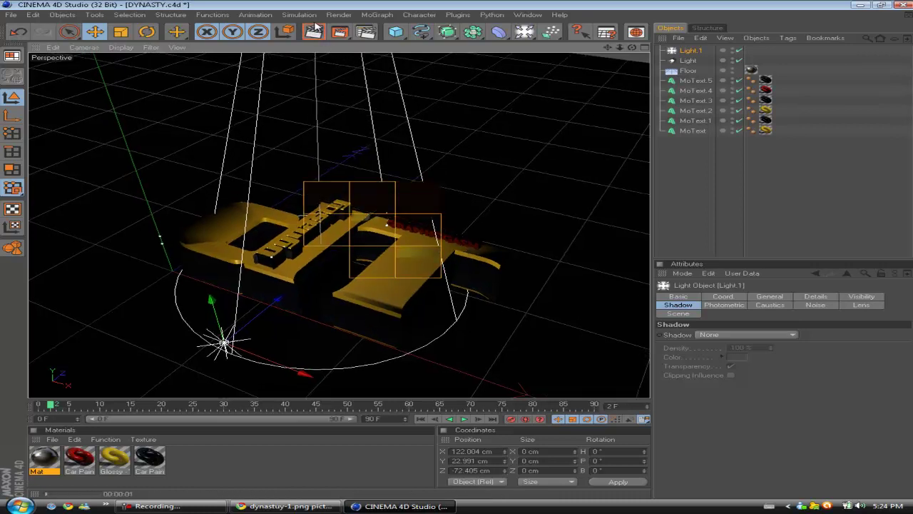